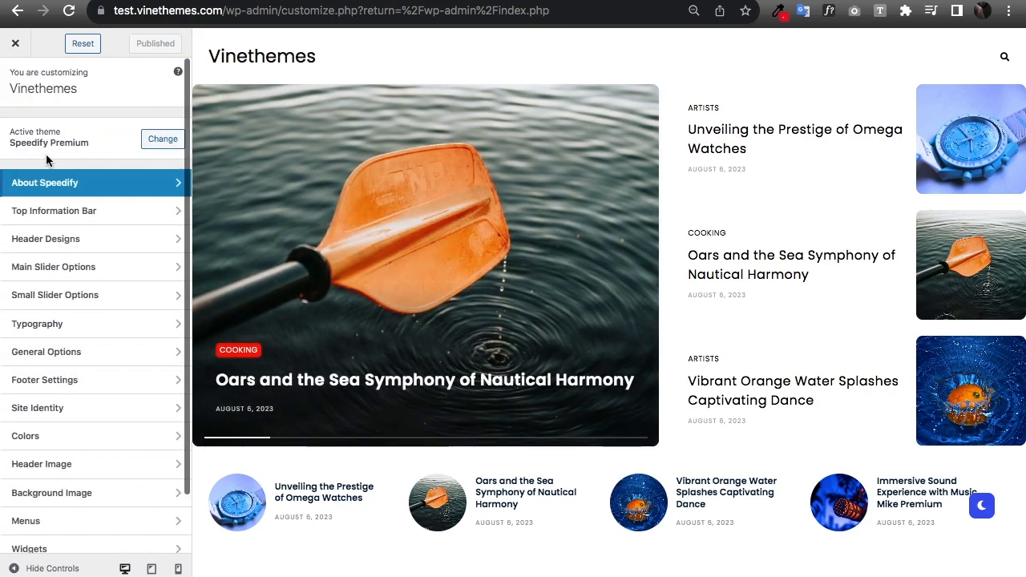
Step: Enable the top information bar with the text "Subscribe to our Newsletter for Exciting Updates & News" and the link URL #
{"action": "left_click", "coordinate": [70, 222]}
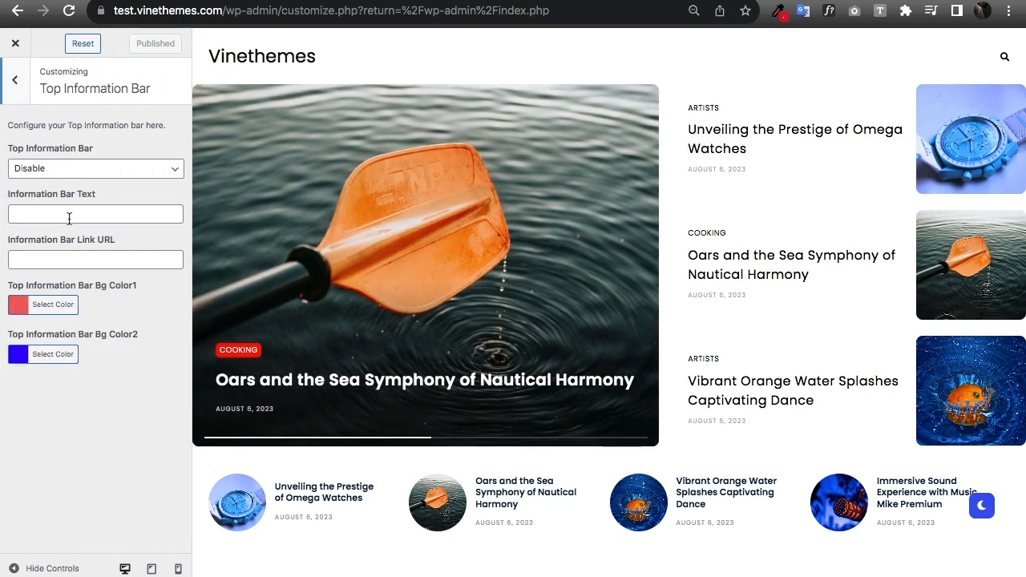
{"action": "left_click", "coordinate": [58, 169]}
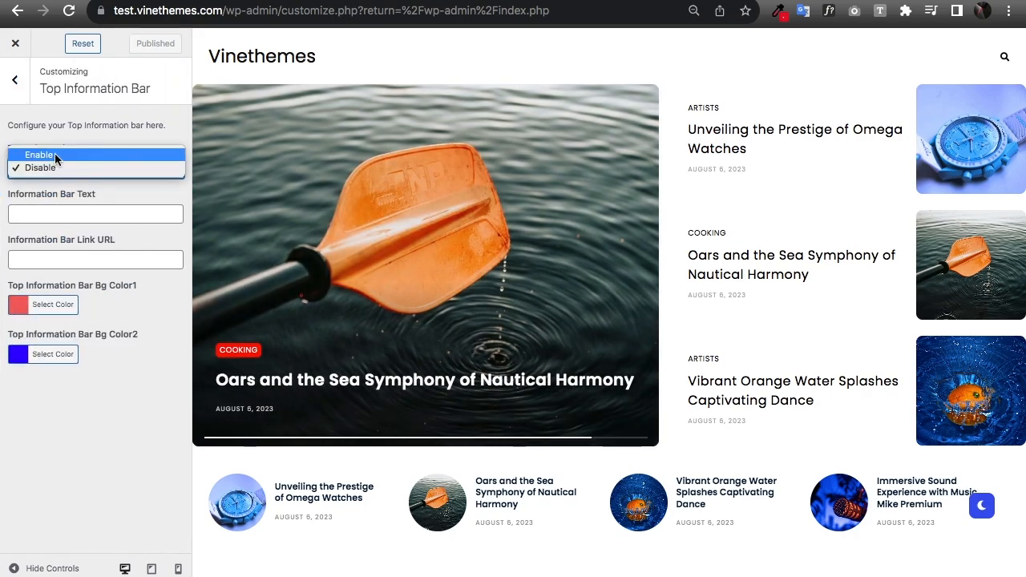
{"action": "left_click", "coordinate": [55, 153]}
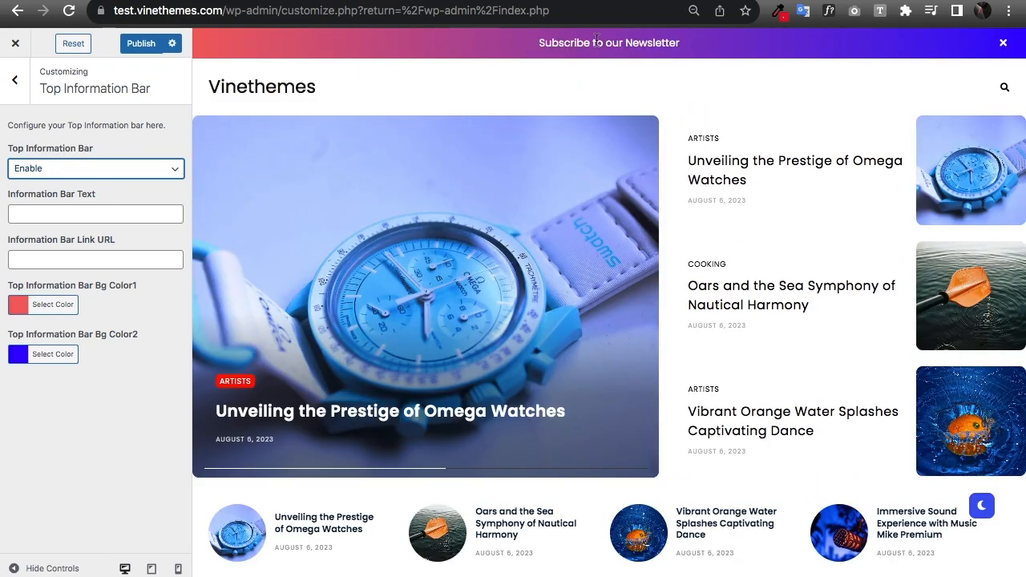
{"action": "left_click", "coordinate": [104, 211]}
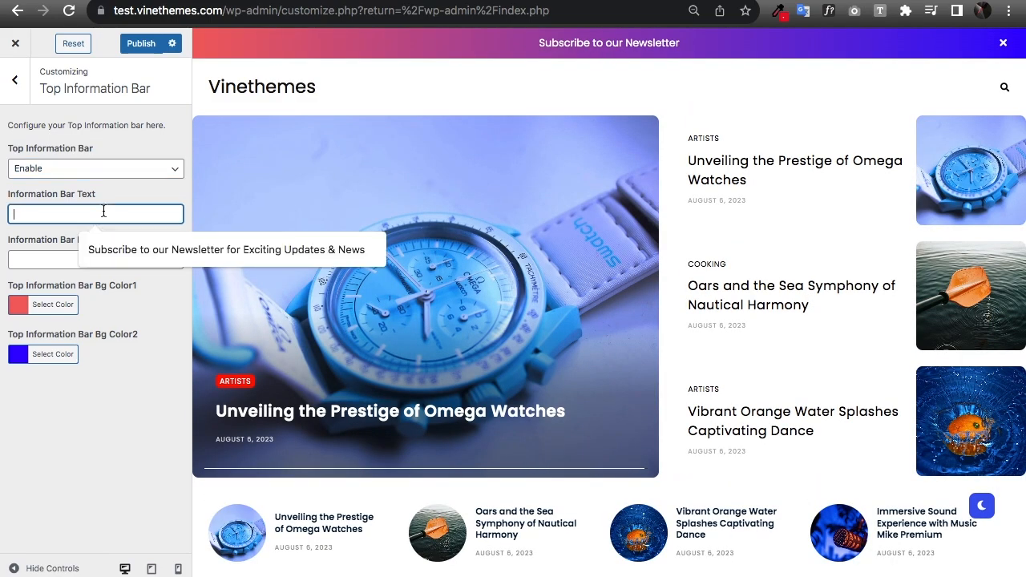
{"action": "left_click", "coordinate": [139, 250]}
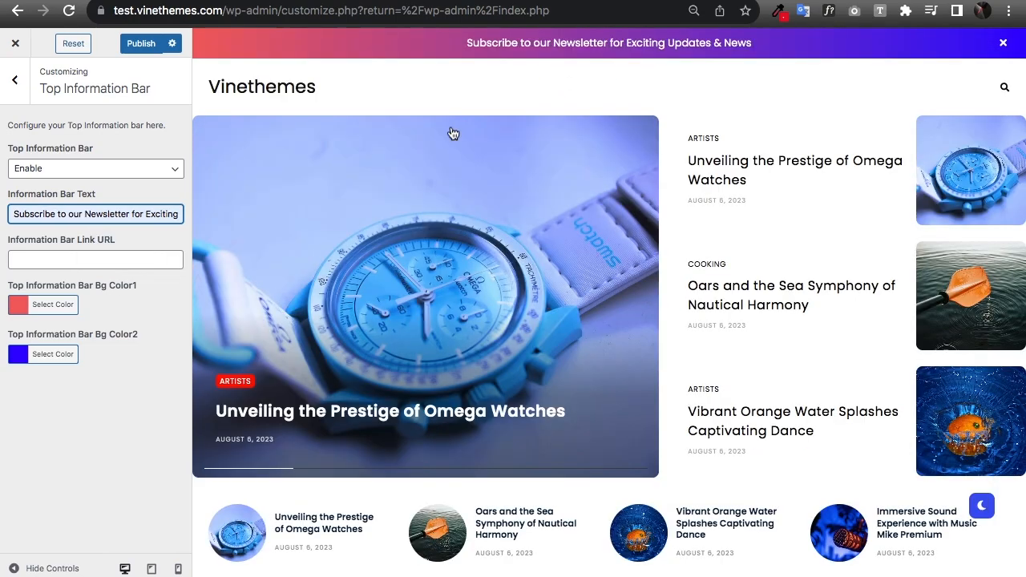
{"action": "left_click", "coordinate": [95, 261]}
{"action": "left_click", "coordinate": [91, 295]}
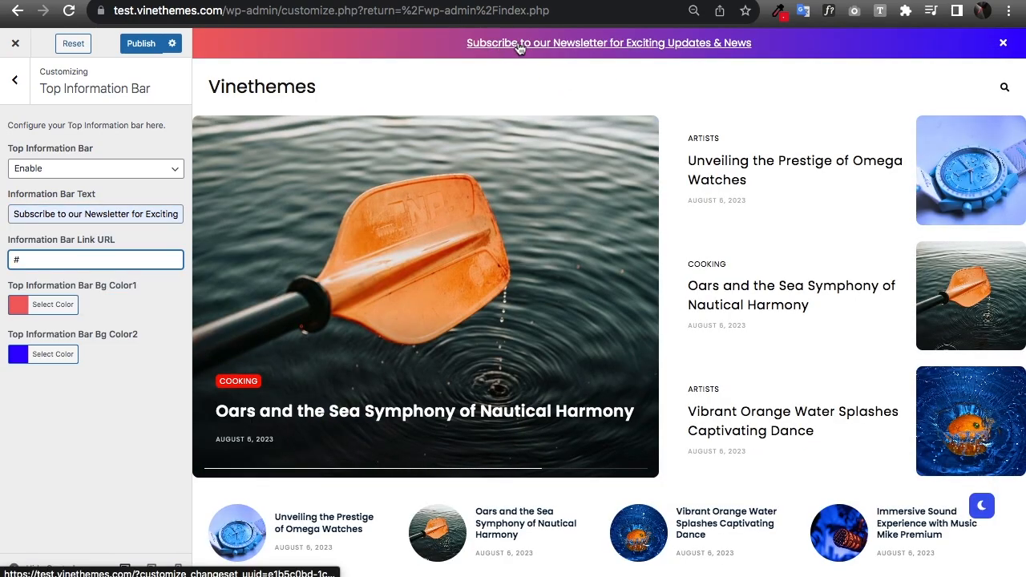
Step: Set the top information bar's first background color to green #56d35f and the second to yellow #e5e100
{"action": "left_click", "coordinate": [70, 305]}
{"action": "left_click", "coordinate": [54, 355]}
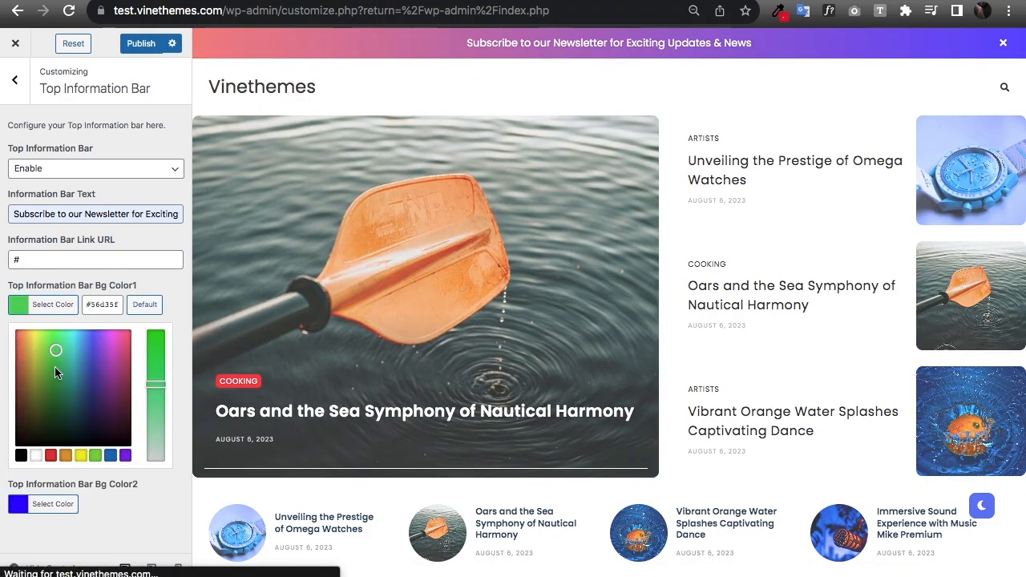
{"action": "left_click", "coordinate": [53, 305]}
{"action": "left_click", "coordinate": [54, 353]}
{"action": "left_click", "coordinate": [34, 391]}
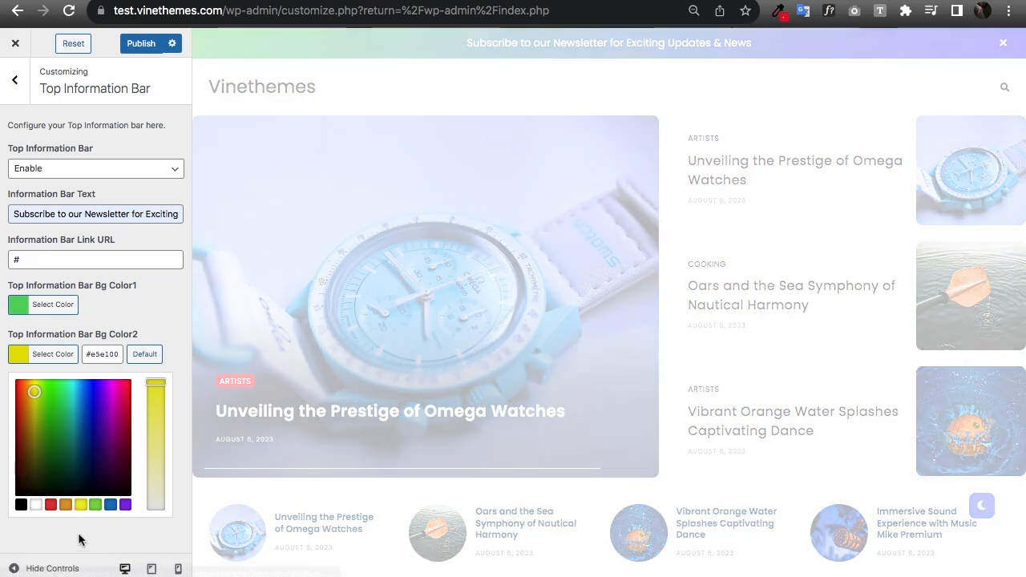
{"action": "left_click", "coordinate": [80, 540]}
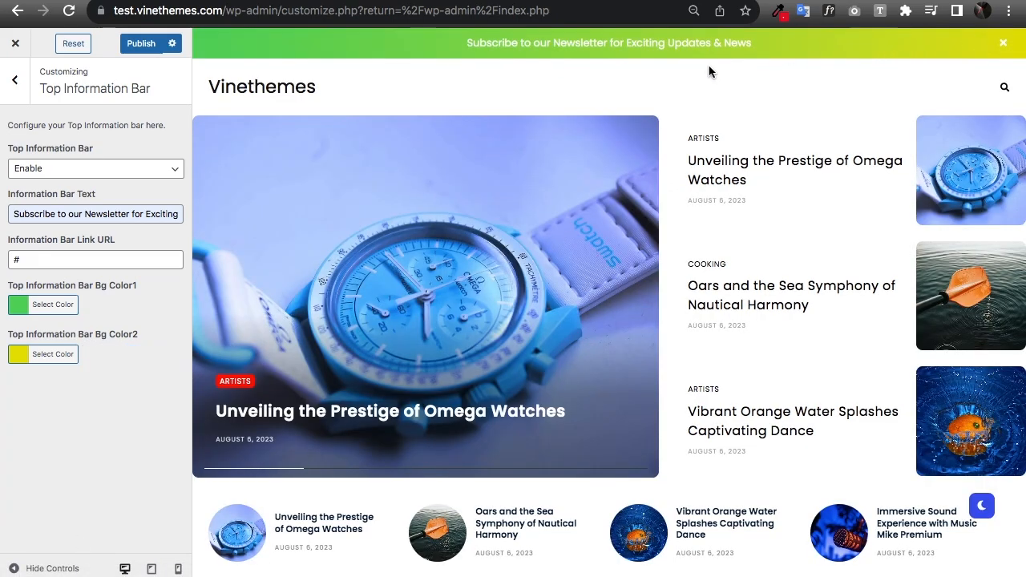
{"action": "left_click", "coordinate": [15, 79]}
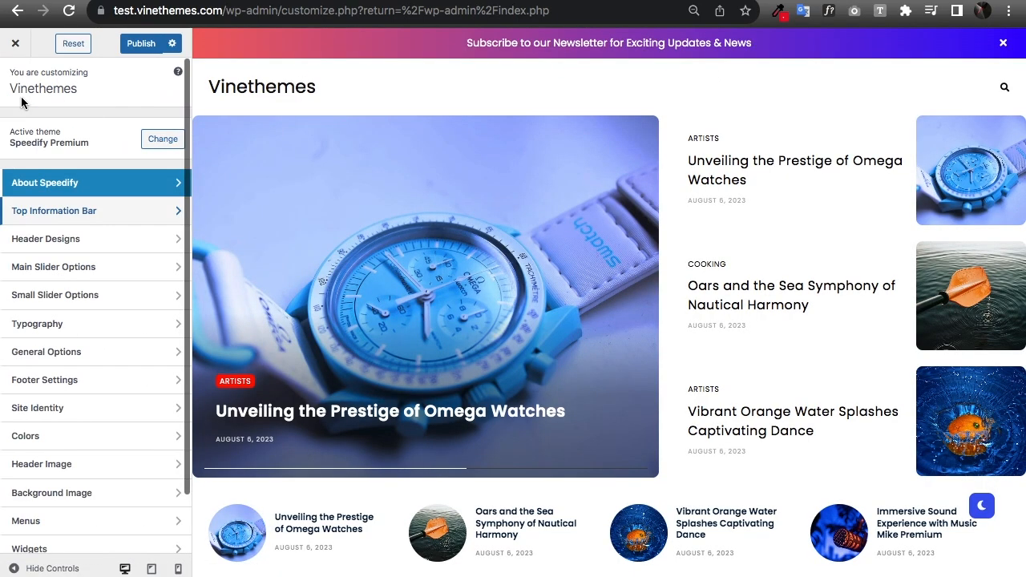
Step: Assign Menu 1 to the Main Menu location of the theme and return to the main customizer options
{"action": "left_click", "coordinate": [83, 245]}
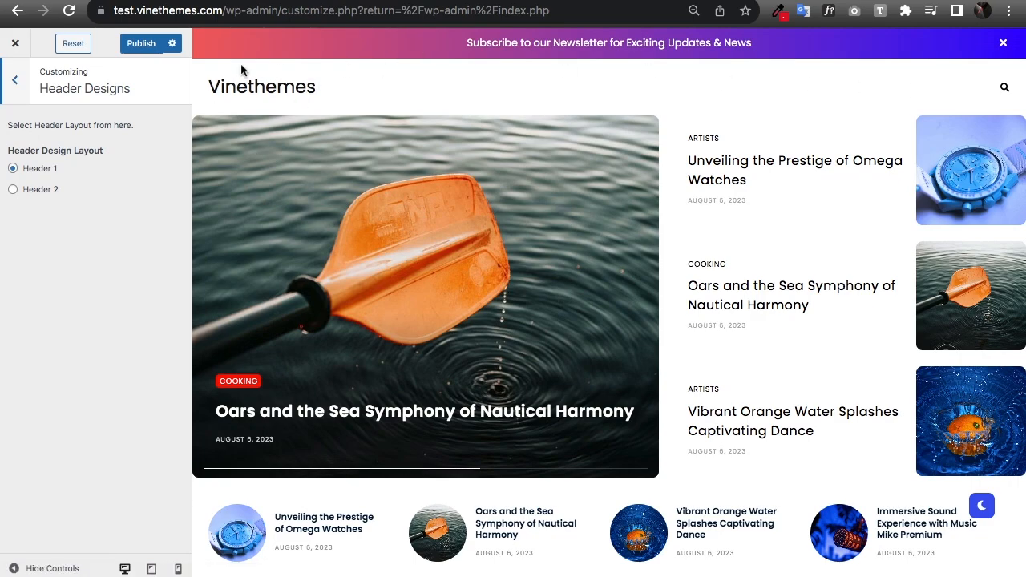
{"action": "left_click", "coordinate": [17, 81]}
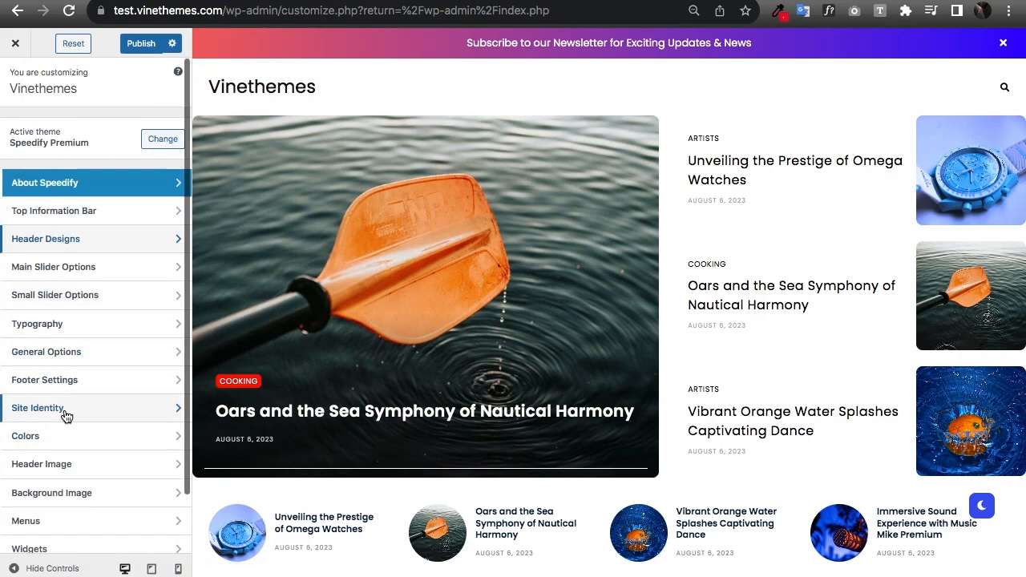
{"action": "left_click", "coordinate": [54, 520]}
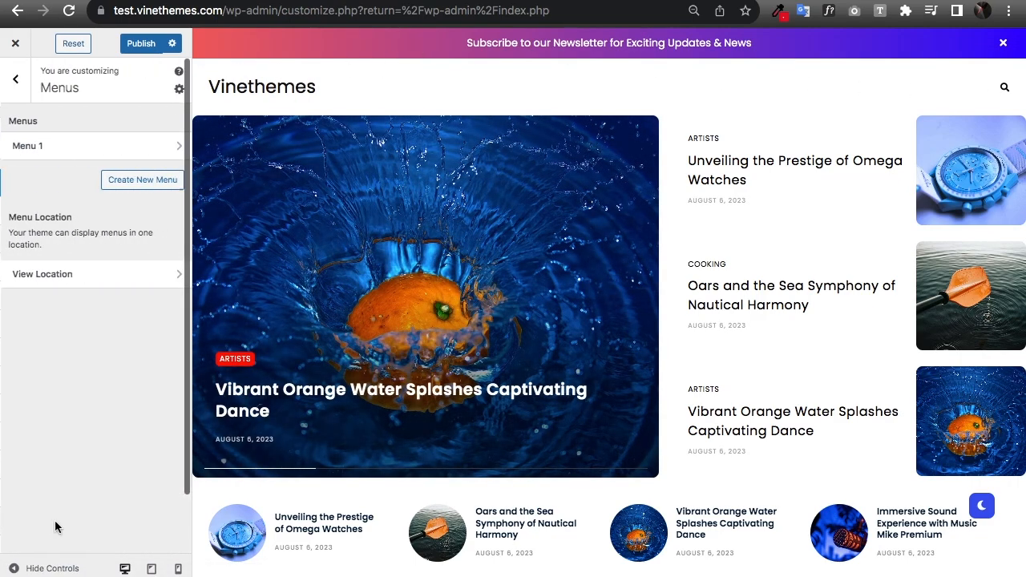
{"action": "left_click", "coordinate": [74, 276]}
{"action": "left_click", "coordinate": [59, 255]}
{"action": "left_click", "coordinate": [59, 264]}
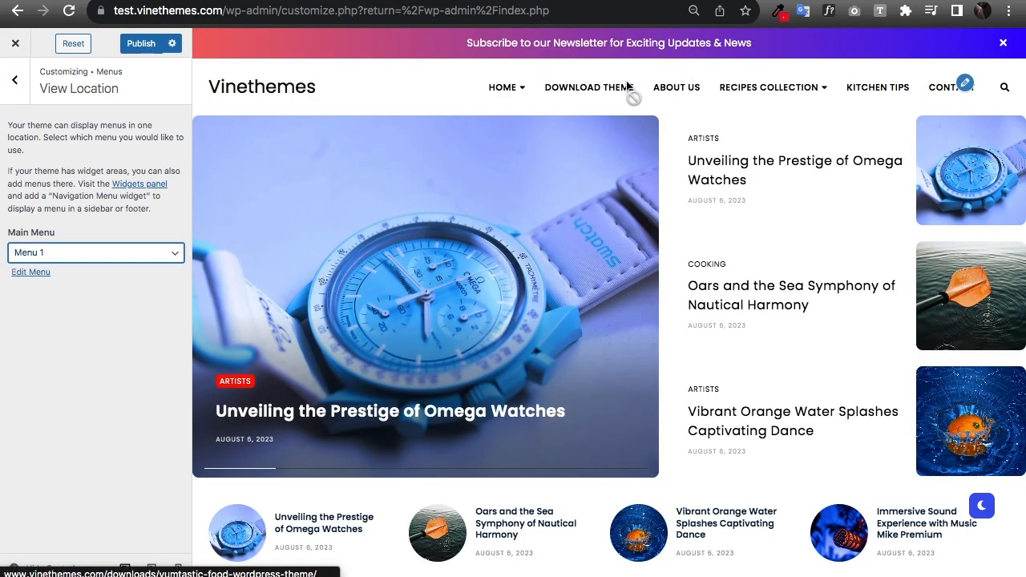
{"action": "left_click", "coordinate": [31, 83]}
{"action": "left_click", "coordinate": [17, 88]}
{"action": "left_click", "coordinate": [16, 85]}
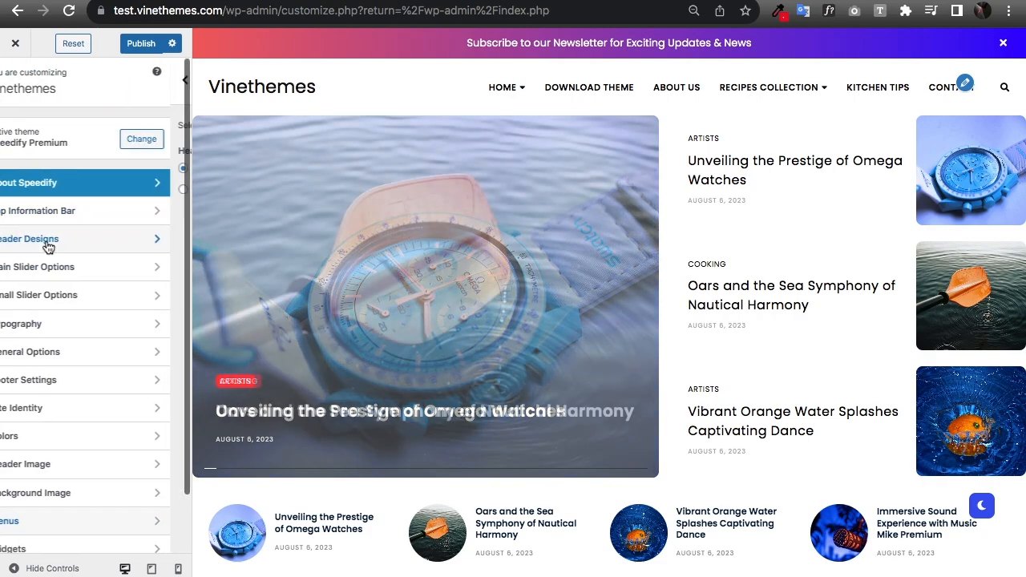
Step: Switch the header design layout to Header 2
{"action": "left_click", "coordinate": [46, 240]}
{"action": "left_click", "coordinate": [32, 190]}
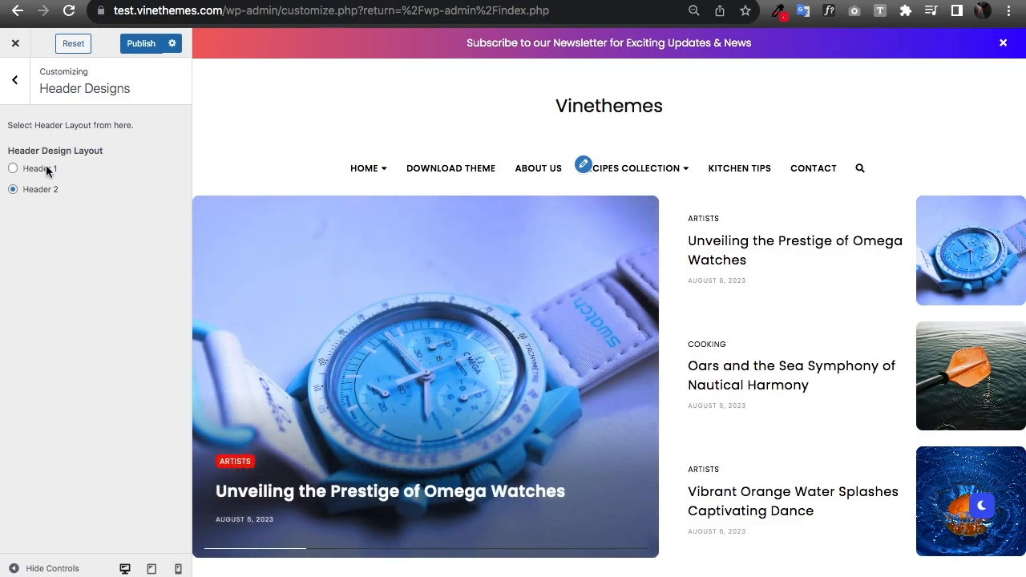
{"action": "left_click", "coordinate": [15, 79]}
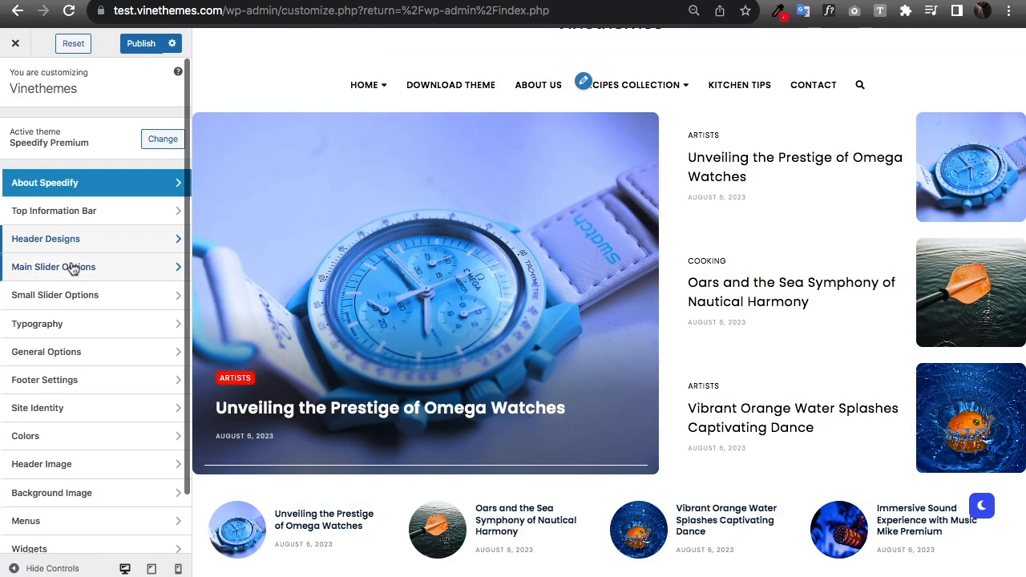
Step: Set the main slider category to Beauty and the after-modern-slider posts category to Cooking, and switch the slider design to Grid View
{"action": "left_click", "coordinate": [70, 268]}
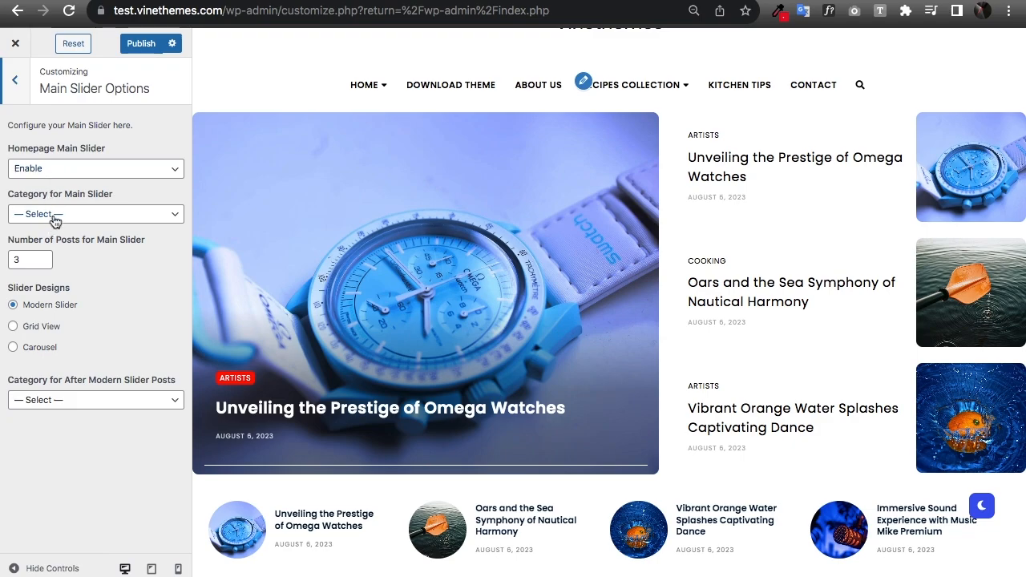
{"action": "left_click", "coordinate": [52, 222]}
{"action": "left_click", "coordinate": [63, 263]}
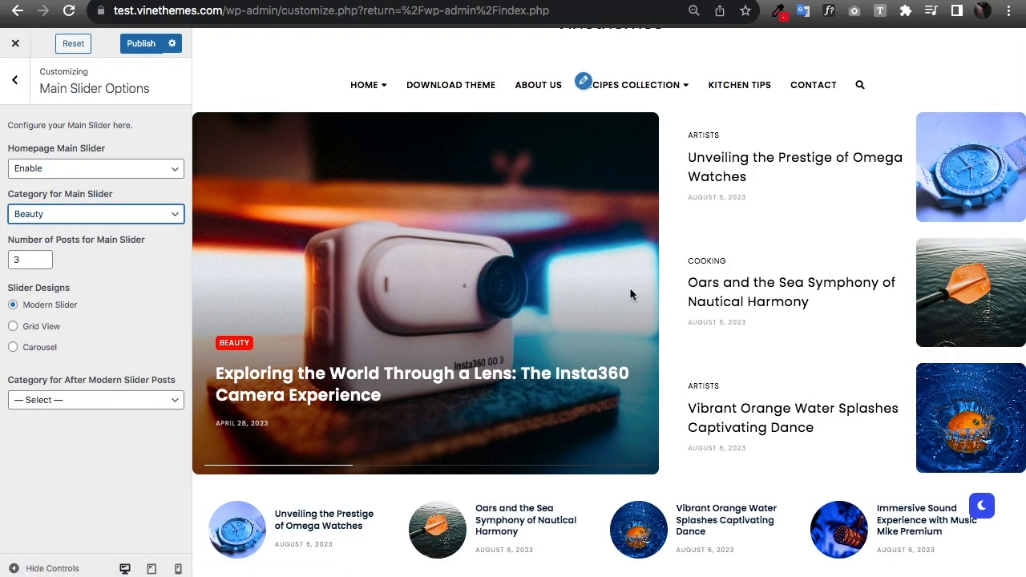
{"action": "left_click", "coordinate": [144, 399]}
{"action": "left_click", "coordinate": [109, 463]}
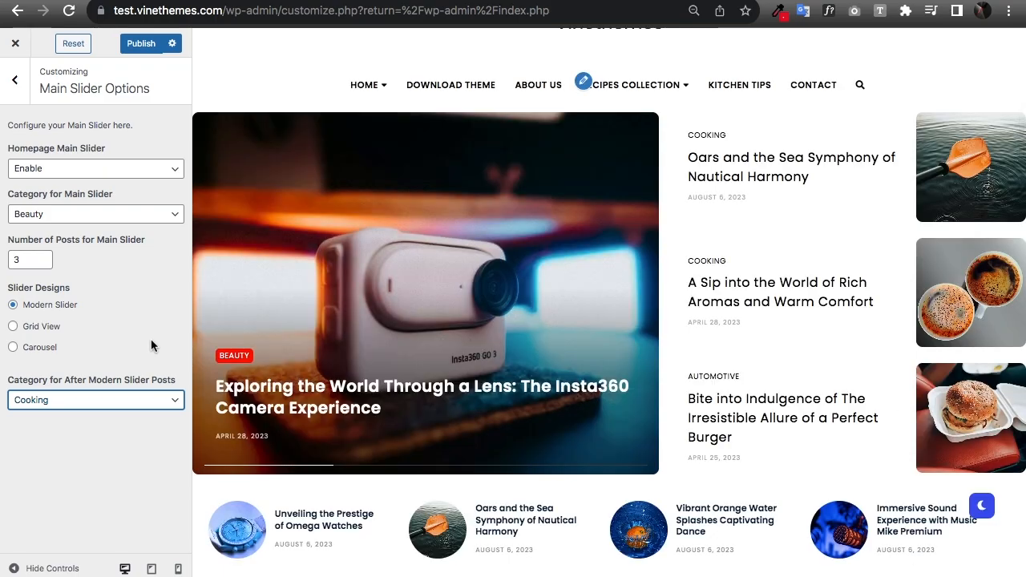
{"action": "left_click", "coordinate": [37, 327]}
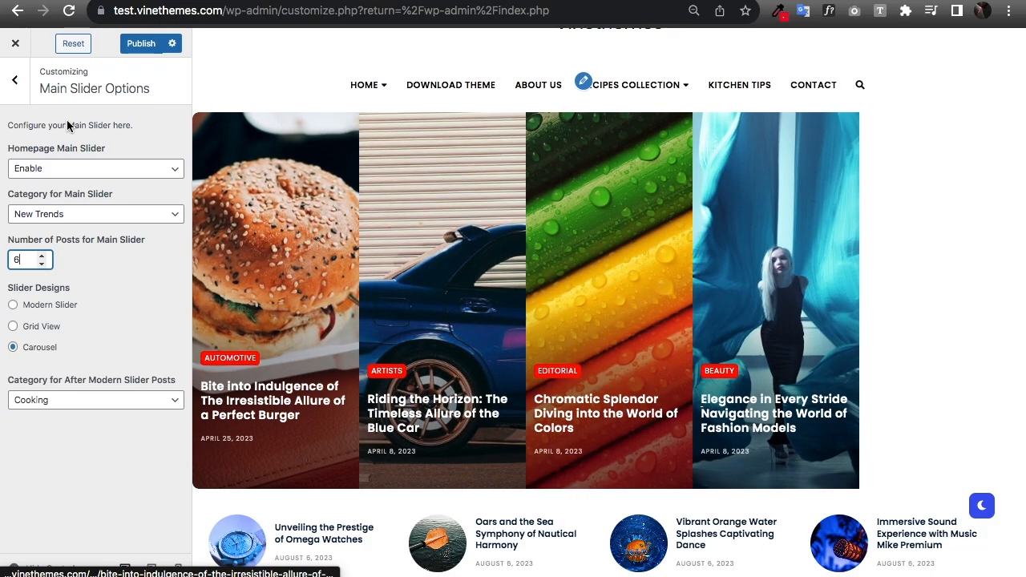
{"action": "left_click", "coordinate": [15, 80]}
Step: Set the small slider's number of posts to 6 and slide through its posts in the preview
{"action": "scroll", "coordinate": [406, 275], "scroll_direction": "down", "scroll_amount": 5}
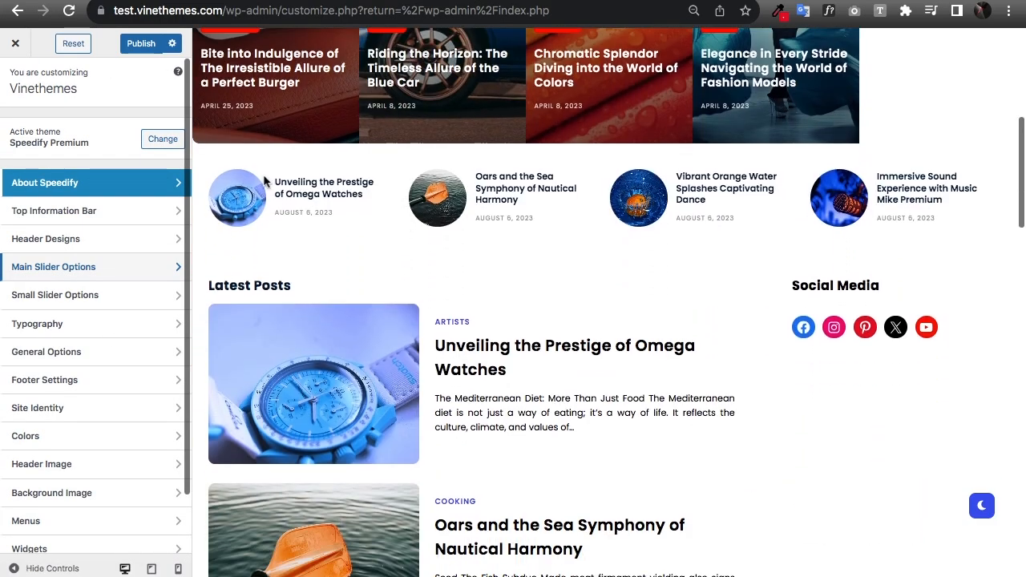
{"action": "left_click", "coordinate": [60, 298]}
{"action": "double_click", "coordinate": [42, 255]}
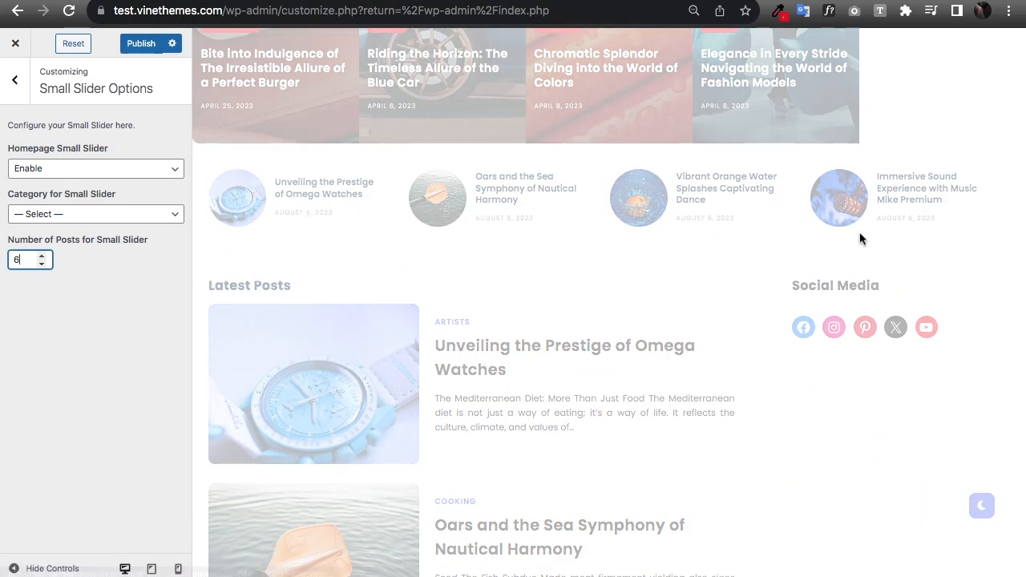
{"action": "left_click_drag", "start_coordinate": [831, 199], "coordinate": [636, 207]}
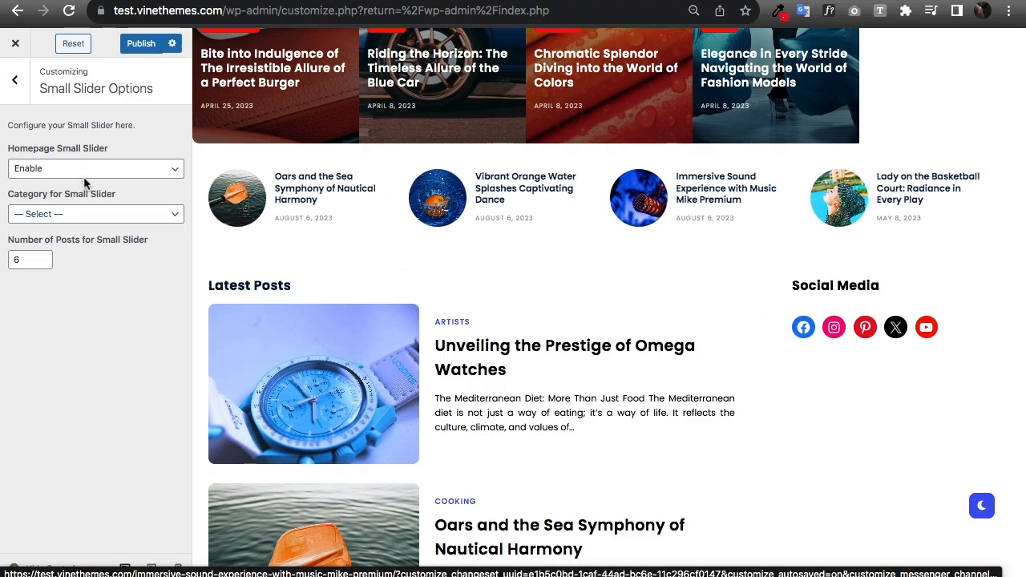
{"action": "left_click", "coordinate": [14, 79]}
Step: Set the homepage post title typography to the Baskervville font family at 34px
{"action": "left_click", "coordinate": [89, 329]}
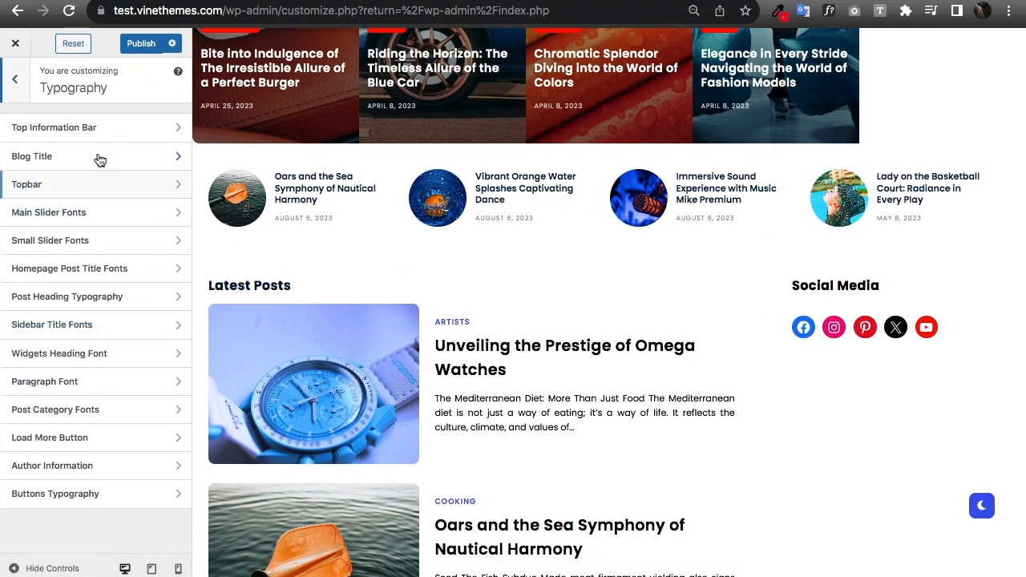
{"action": "left_click", "coordinate": [32, 268]}
{"action": "left_click", "coordinate": [166, 202]}
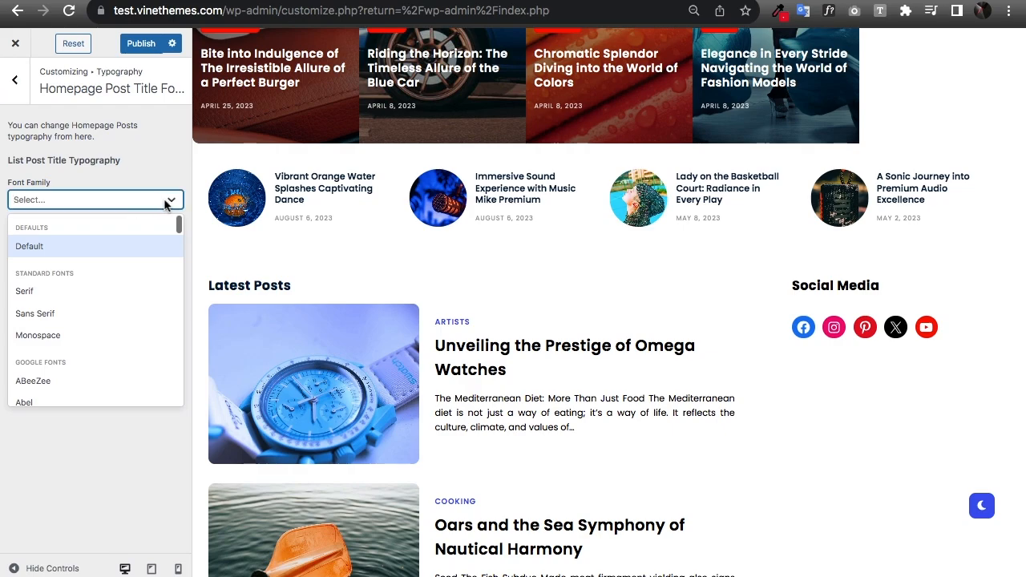
{"action": "scroll", "coordinate": [121, 338], "scroll_direction": "down", "scroll_amount": 15}
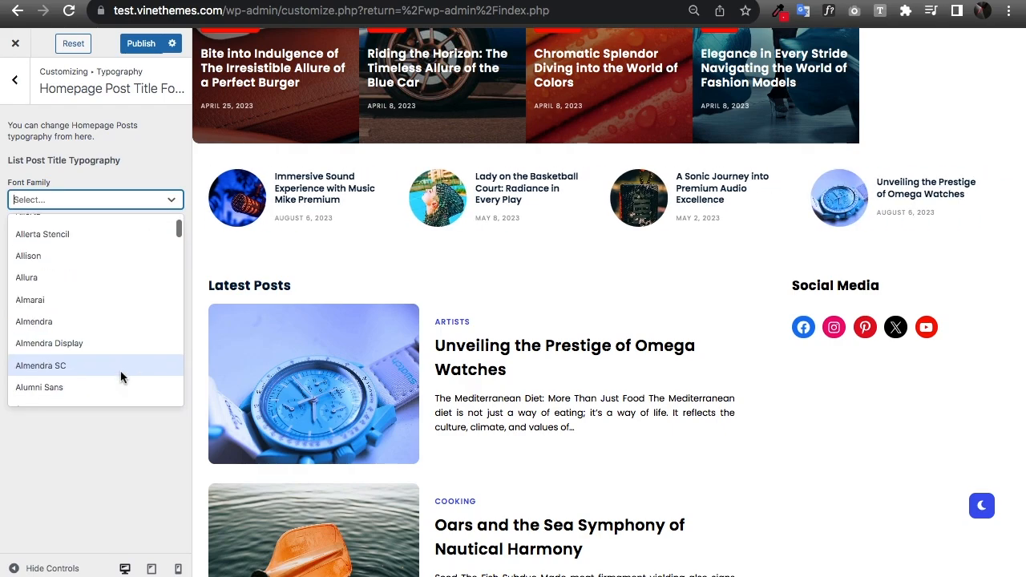
{"action": "left_click", "coordinate": [120, 313]}
{"action": "left_click", "coordinate": [19, 278]}
{"action": "key", "text": "BackSpace"}
{"action": "type", "text": "34"}
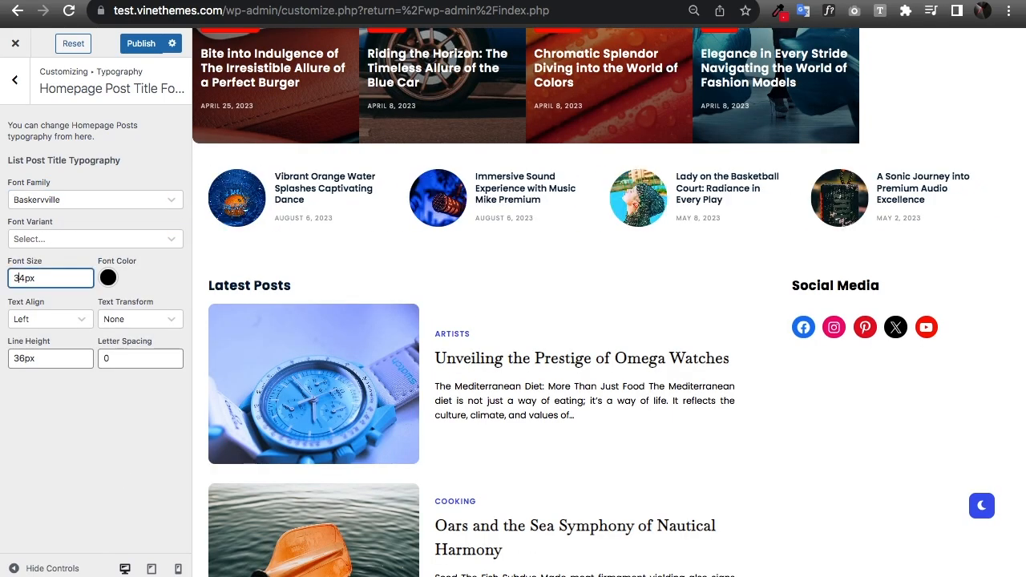
Step: Change the font color of the homepage post titles to green and leave their typography settings
{"action": "left_click", "coordinate": [108, 278]}
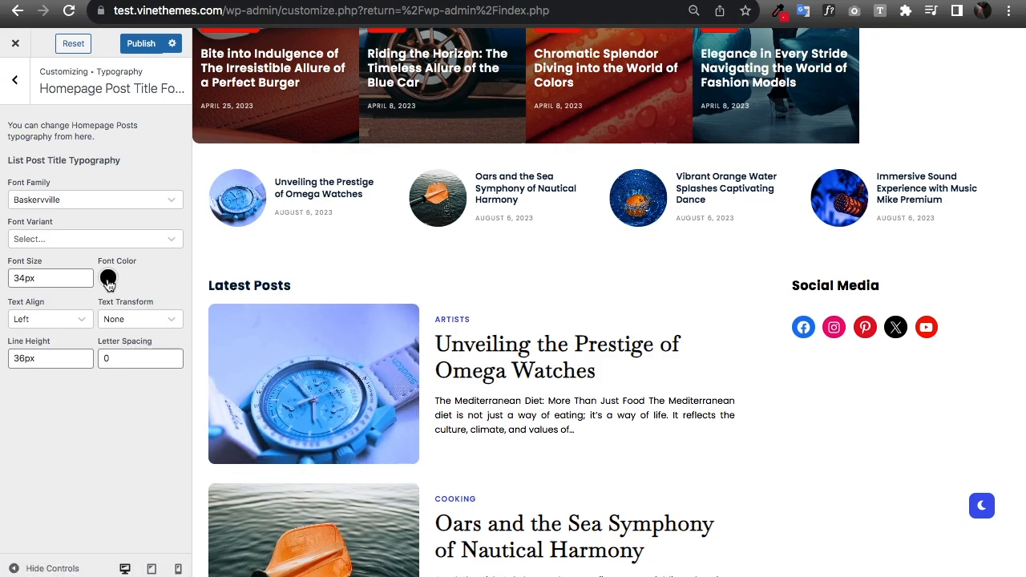
{"action": "left_click", "coordinate": [113, 308]}
{"action": "left_click", "coordinate": [86, 514]}
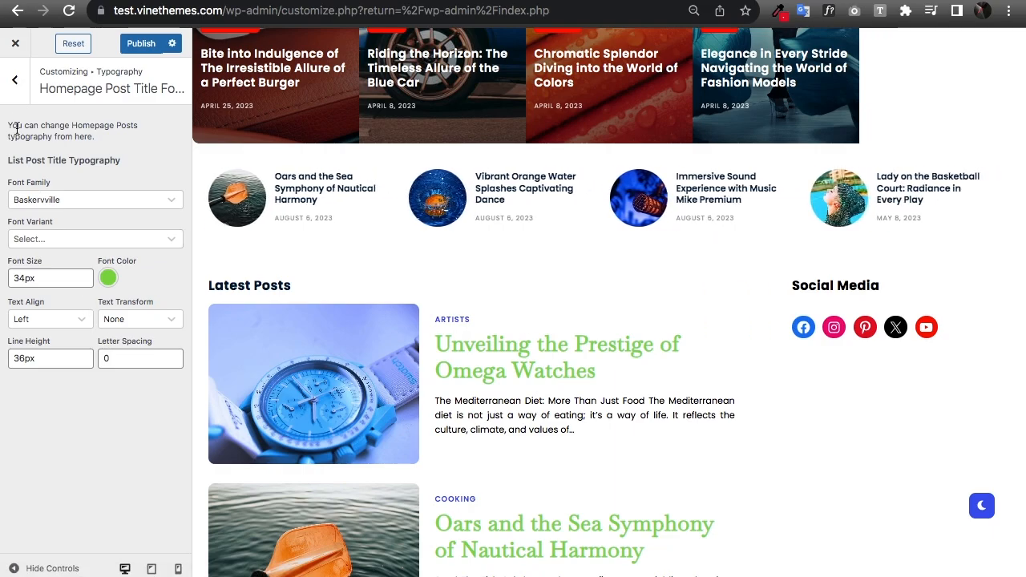
{"action": "left_click", "coordinate": [19, 91]}
Step: Set the Load More button's font family to Gowun Dodum in the typography settings
{"action": "left_click", "coordinate": [80, 437]}
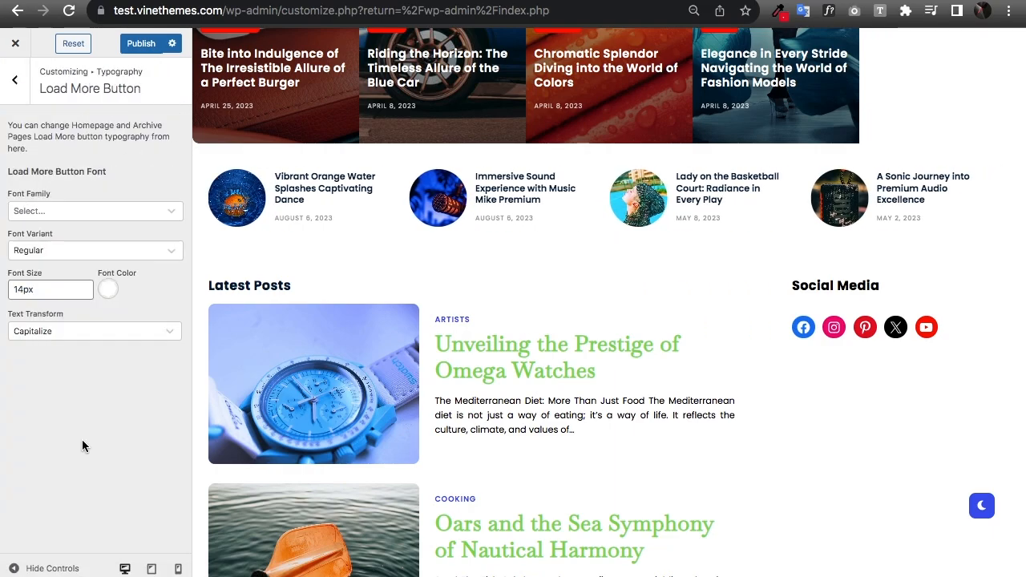
{"action": "scroll", "coordinate": [590, 391], "scroll_direction": "down", "scroll_amount": 15}
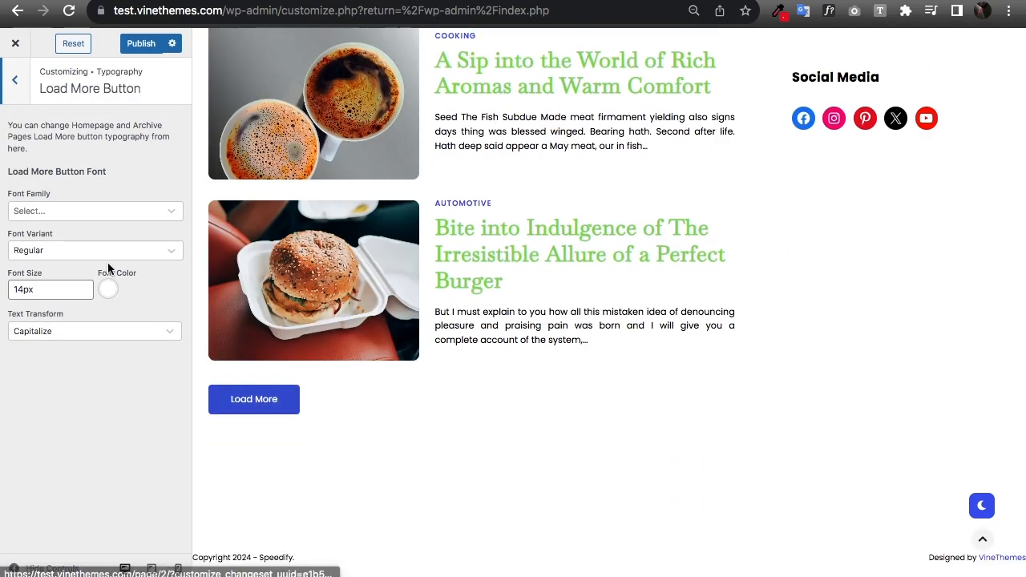
{"action": "left_click", "coordinate": [81, 210]}
{"action": "scroll", "coordinate": [86, 323], "scroll_direction": "down", "scroll_amount": 20}
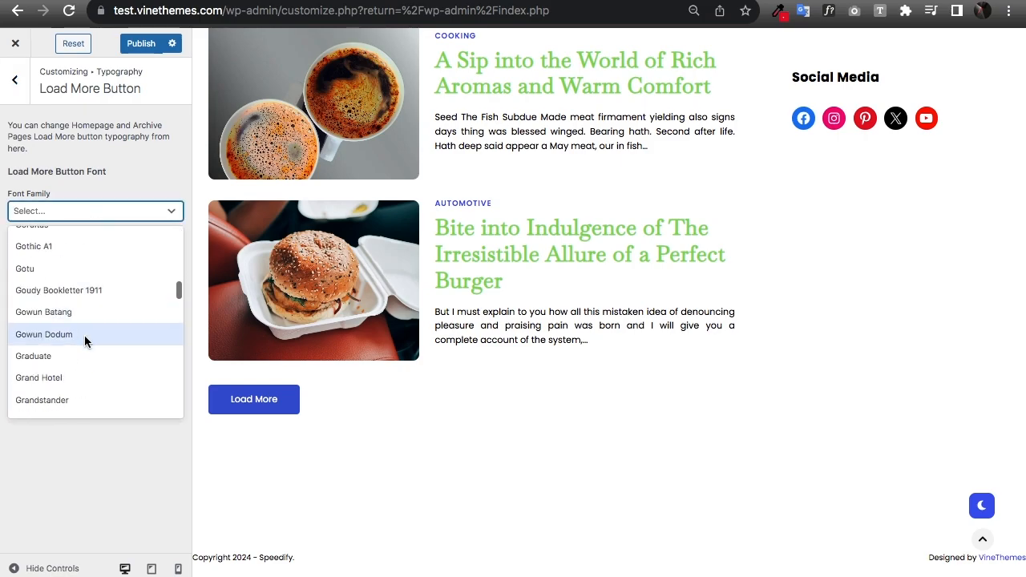
{"action": "left_click", "coordinate": [84, 335]}
{"action": "left_click", "coordinate": [93, 326]}
Step: Set the Load More button's font color to yellow and return to the main customizer options
{"action": "left_click", "coordinate": [107, 289]}
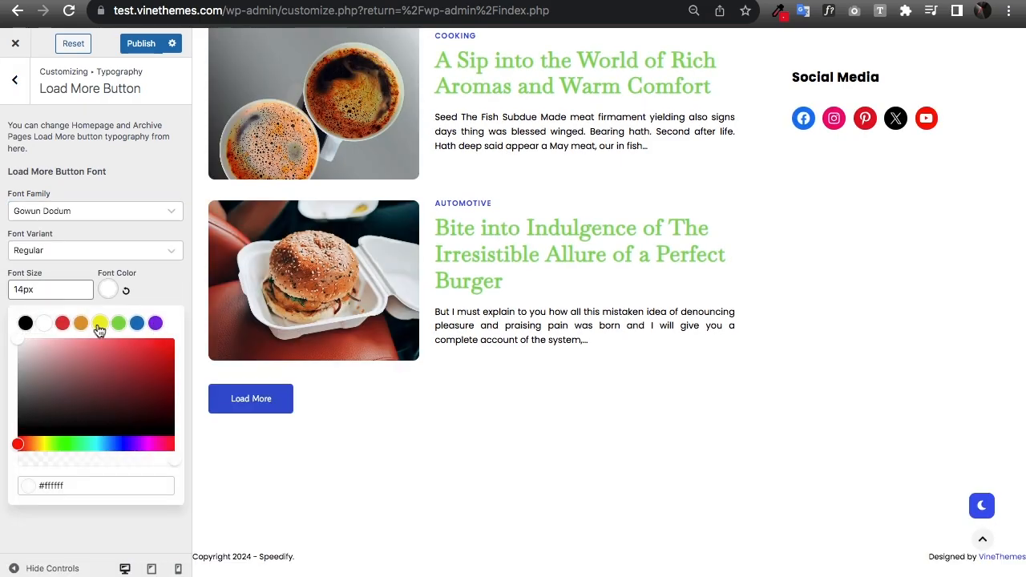
{"action": "left_click", "coordinate": [98, 324]}
{"action": "left_click", "coordinate": [88, 291]}
{"action": "left_click", "coordinate": [66, 365]}
{"action": "left_click", "coordinate": [112, 250]}
{"action": "left_click", "coordinate": [120, 283]}
{"action": "left_click", "coordinate": [17, 87]}
{"action": "left_click", "coordinate": [21, 97]}
Step: In General Options, hide the top search icon and change the latest posts title to "Latest Articles"
{"action": "left_click", "coordinate": [74, 353]}
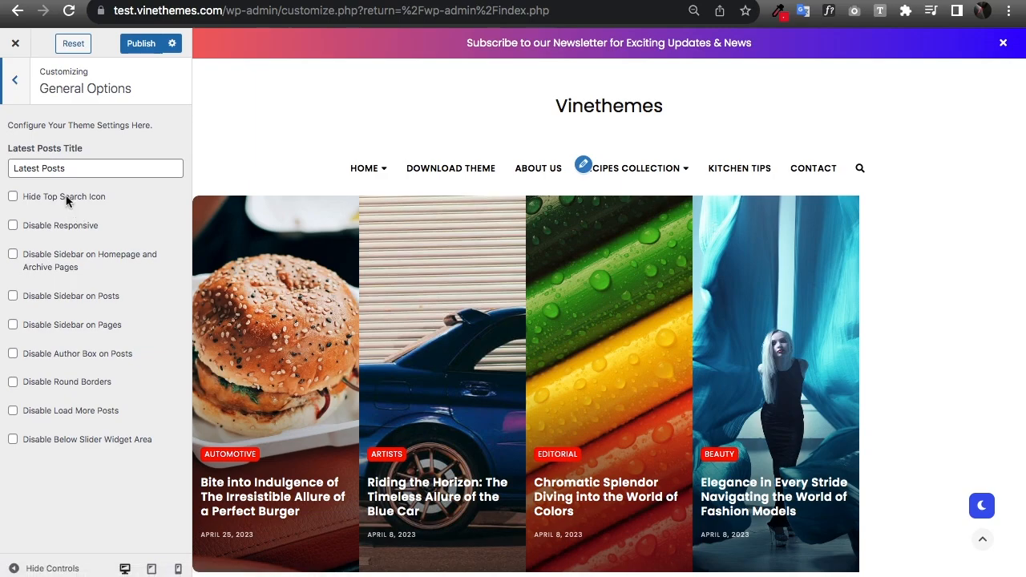
{"action": "left_click", "coordinate": [66, 198]}
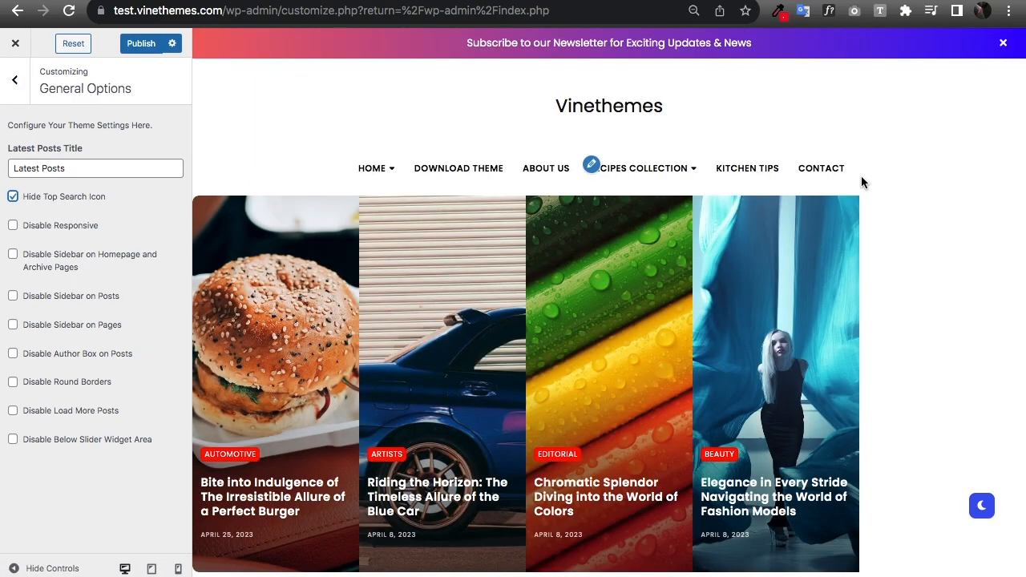
{"action": "scroll", "coordinate": [861, 179], "scroll_direction": "down", "scroll_amount": 5}
{"action": "double_click", "coordinate": [42, 166]}
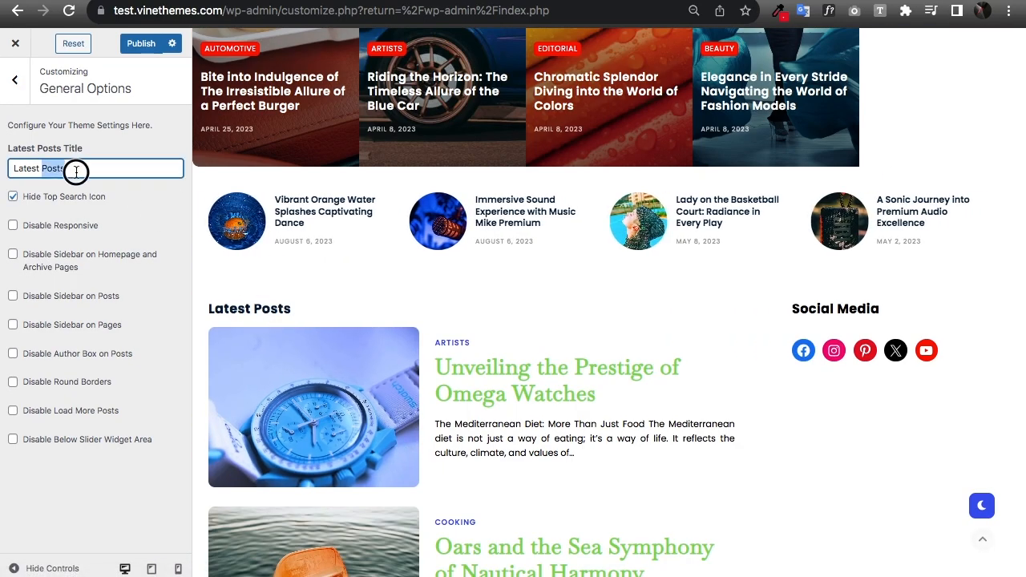
{"action": "type", "text": "Articles"}
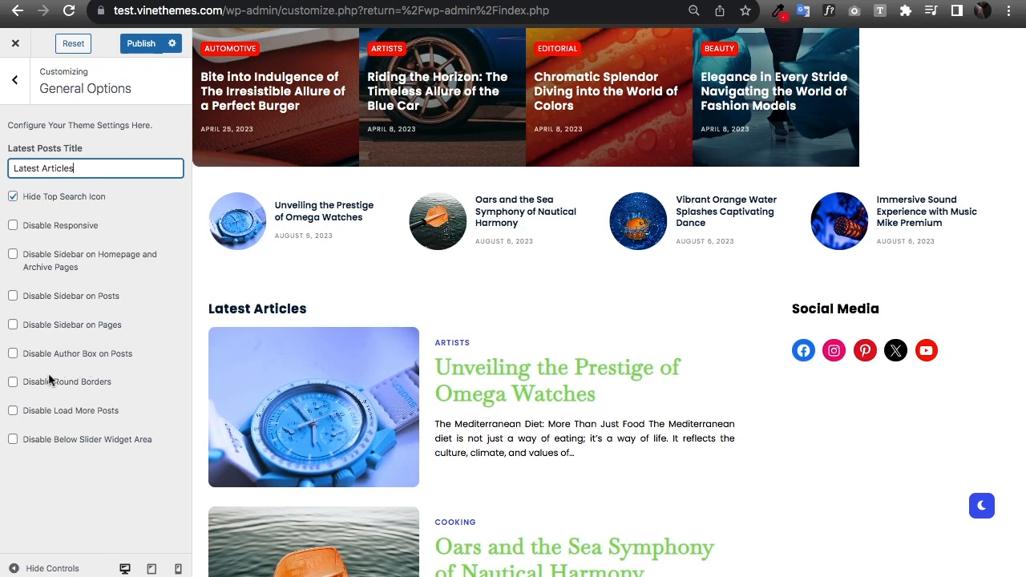
Step: Disable round borders and Load More posts in the theme's general options
{"action": "left_click", "coordinate": [90, 383]}
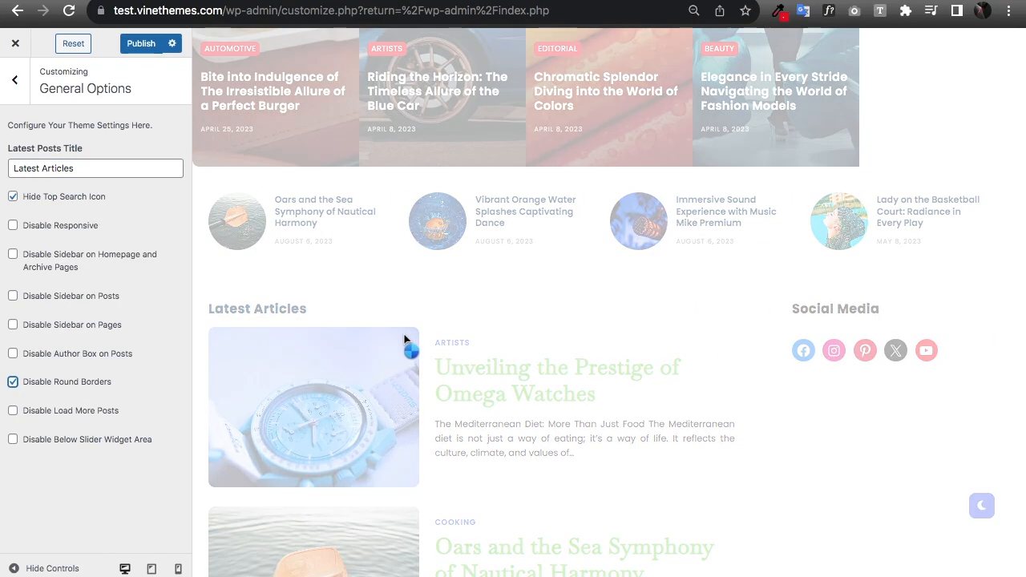
{"action": "scroll", "coordinate": [461, 325], "scroll_direction": "up", "scroll_amount": 4}
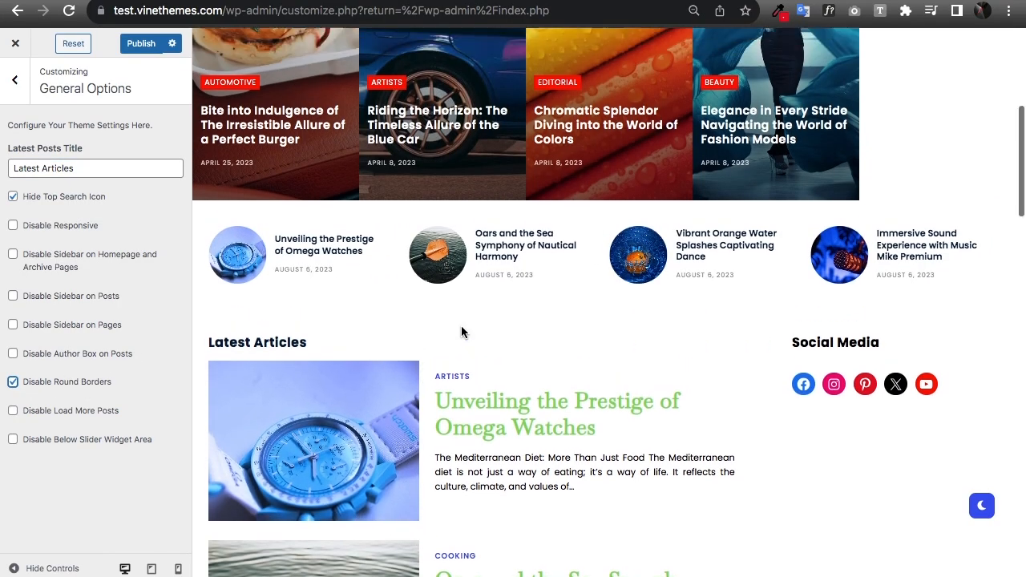
{"action": "scroll", "coordinate": [304, 398], "scroll_direction": "down", "scroll_amount": 10}
{"action": "left_click", "coordinate": [69, 410]}
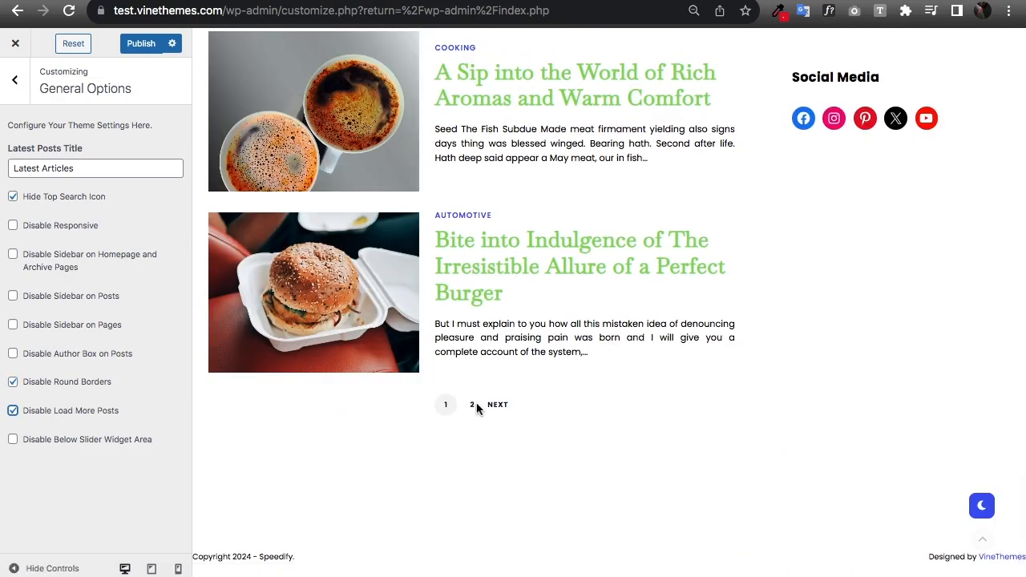
{"action": "scroll", "coordinate": [376, 329], "scroll_direction": "up", "scroll_amount": 10}
Step: In Footer Settings, set the copyright text to "All Rights Reserved." and the footer credits to "Powered by WP"
{"action": "left_click", "coordinate": [15, 81]}
{"action": "left_click", "coordinate": [97, 385]}
{"action": "scroll", "coordinate": [529, 357], "scroll_direction": "down", "scroll_amount": 10}
{"action": "left_click_drag", "start_coordinate": [225, 556], "coordinate": [295, 555]}
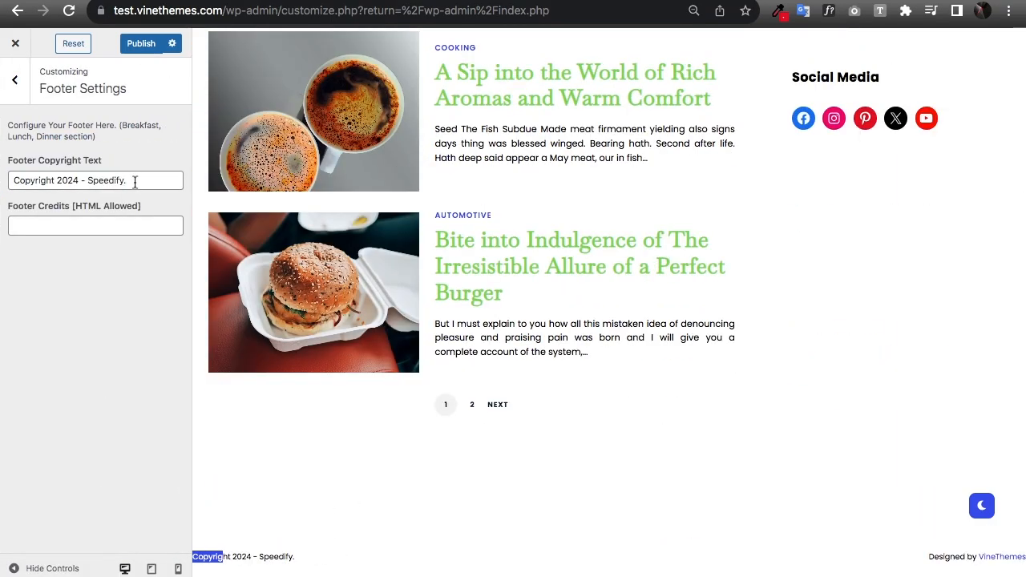
{"action": "type", "text": "All Rights Reserved."}
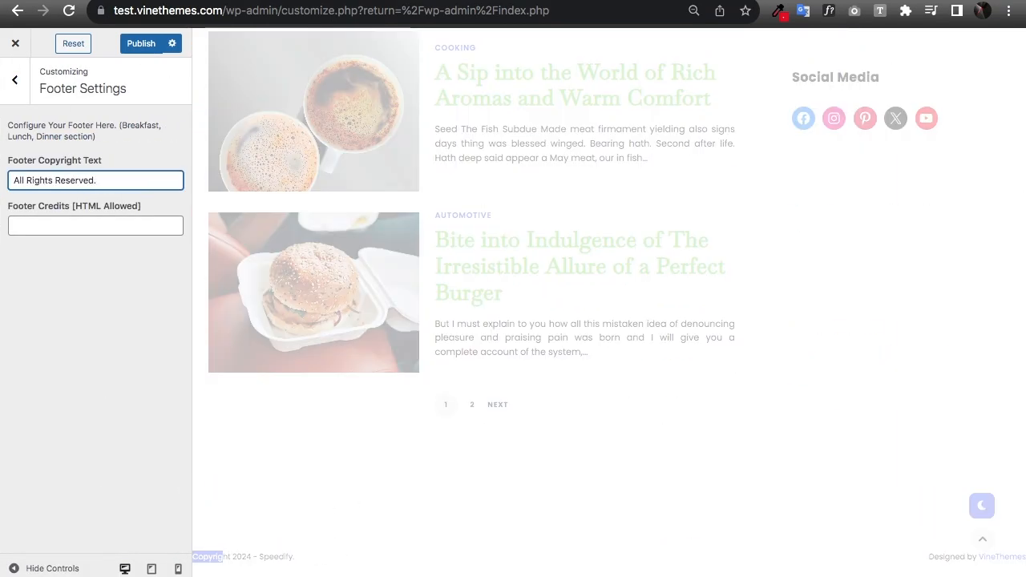
{"action": "left_click", "coordinate": [128, 230]}
{"action": "type", "text": "Powered by WP"}
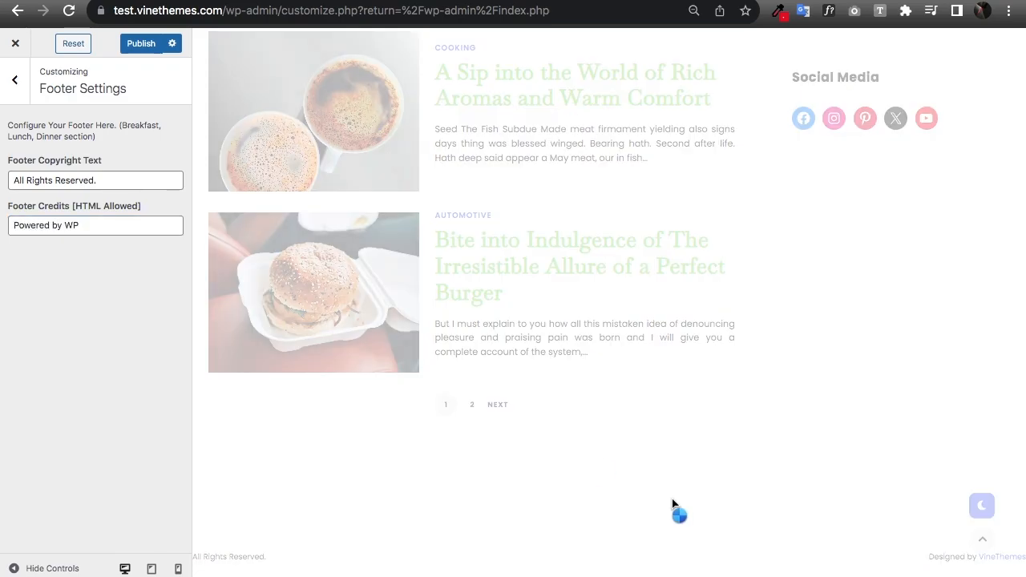
Step: In Site Identity, set speedify-logo-copy.png from the media library as the light logo
{"action": "left_click", "coordinate": [11, 90]}
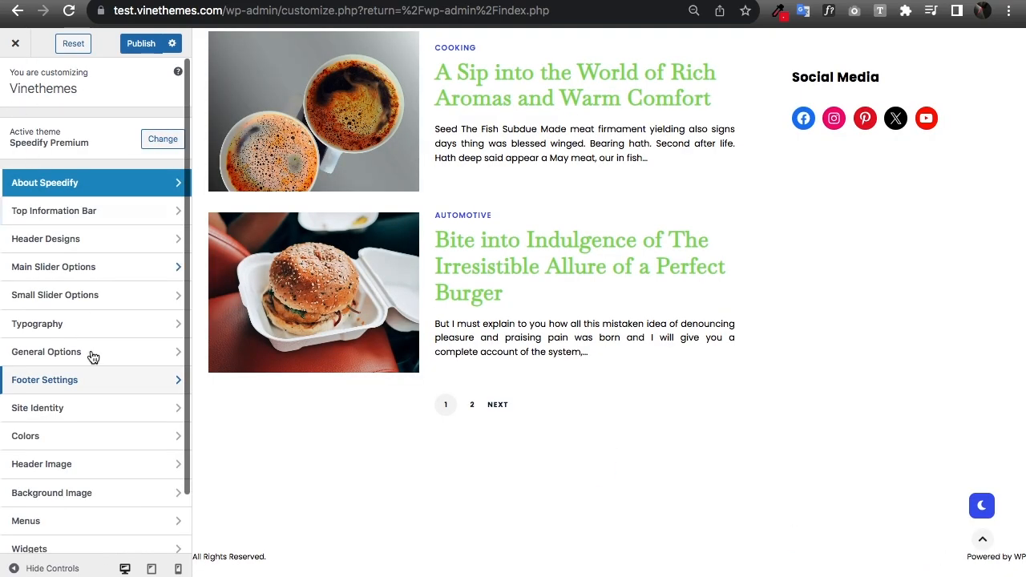
{"action": "left_click", "coordinate": [93, 406]}
{"action": "scroll", "coordinate": [383, 389], "scroll_direction": "up", "scroll_amount": 5}
{"action": "scroll", "coordinate": [384, 390], "scroll_direction": "up", "scroll_amount": 5}
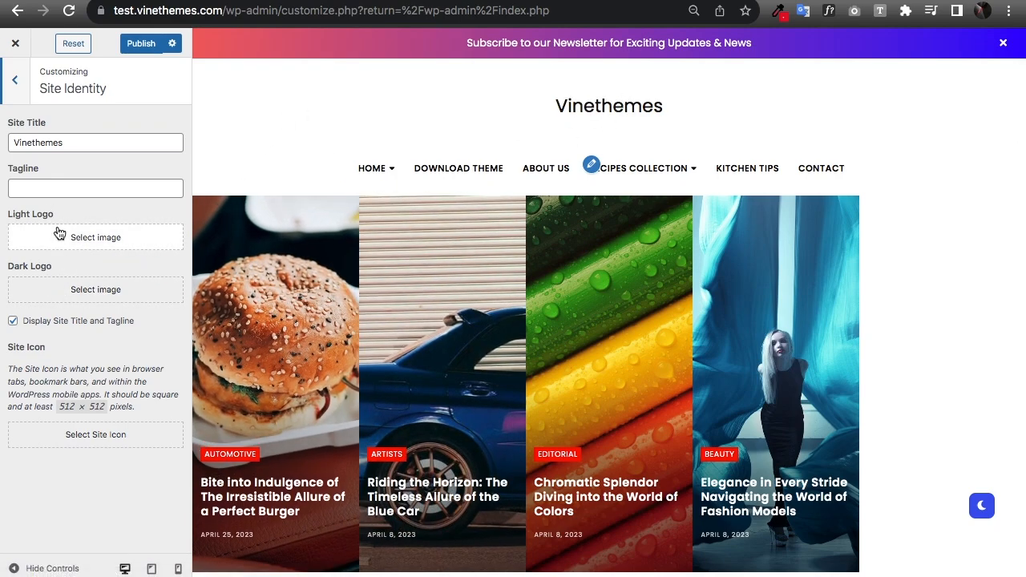
{"action": "left_click", "coordinate": [80, 240]}
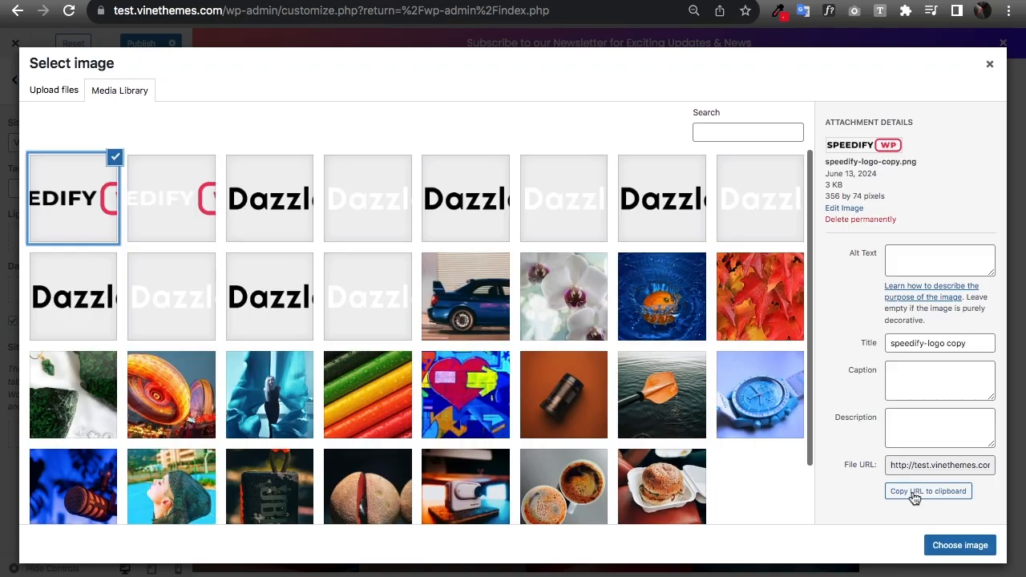
{"action": "left_click", "coordinate": [958, 544]}
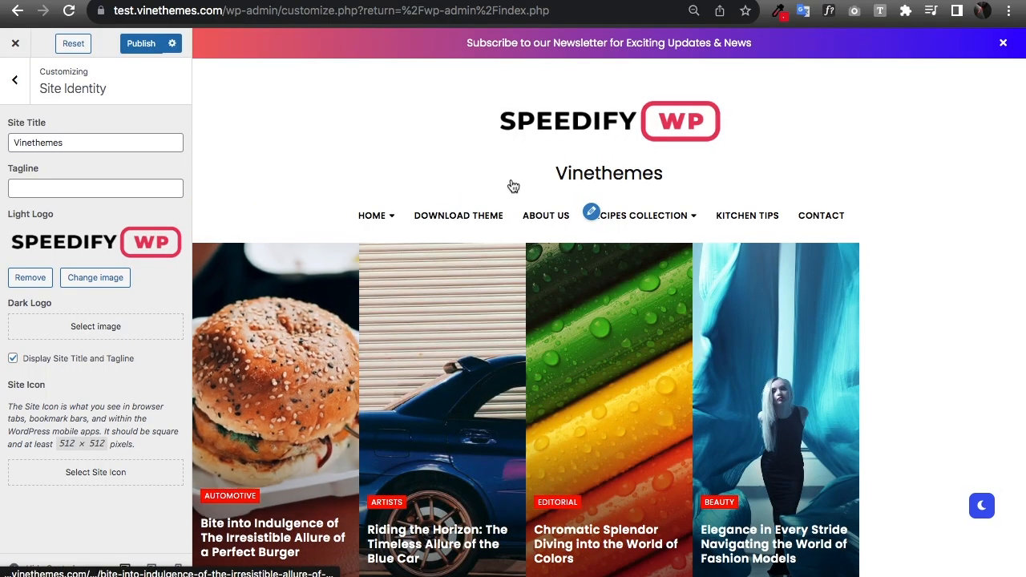
Step: Hide the site title and tagline, and preview the header in dark mode before returning to light mode
{"action": "left_click", "coordinate": [13, 360]}
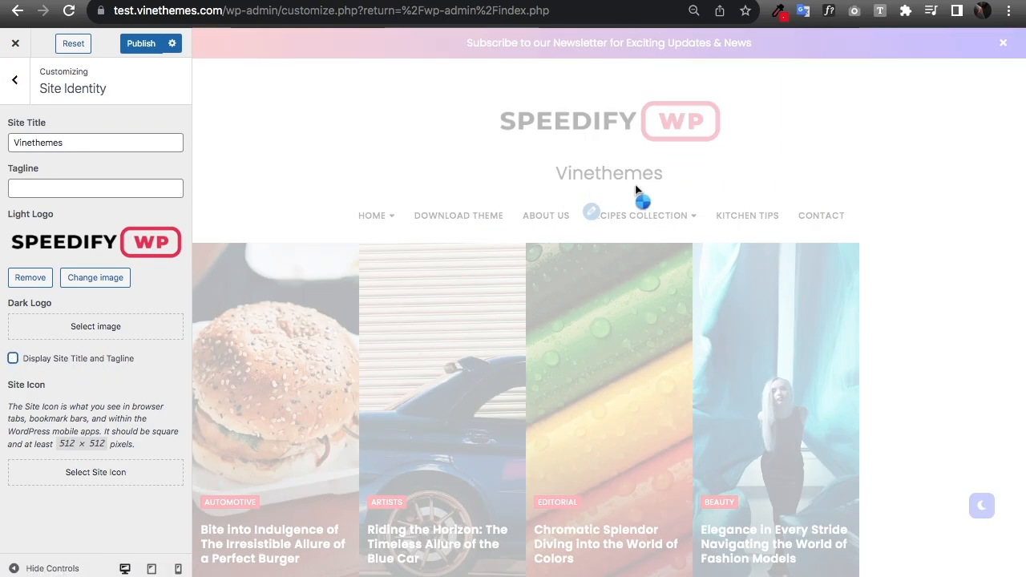
{"action": "left_click", "coordinate": [980, 507]}
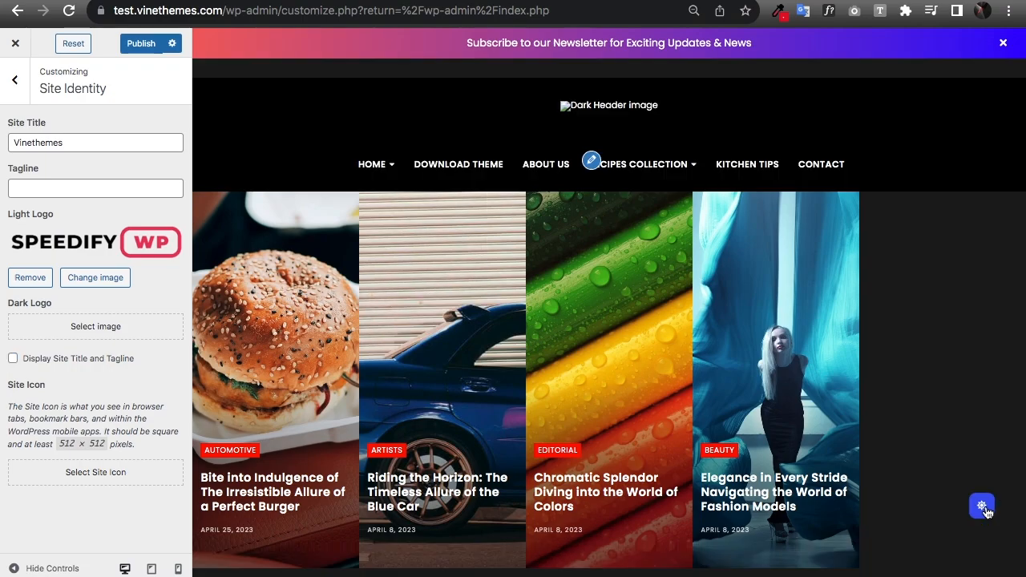
{"action": "left_click", "coordinate": [980, 507]}
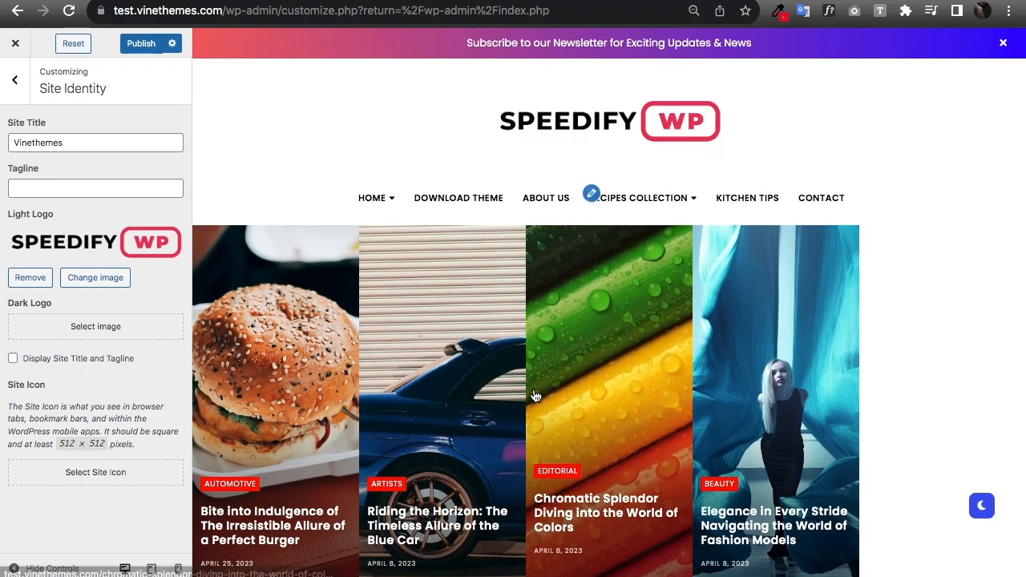
Step: Set the white-lettered Speedify WP image as the dark logo and check it by toggling dark mode on and off
{"action": "left_click", "coordinate": [64, 322]}
{"action": "left_click", "coordinate": [166, 197]}
{"action": "left_click", "coordinate": [968, 547]}
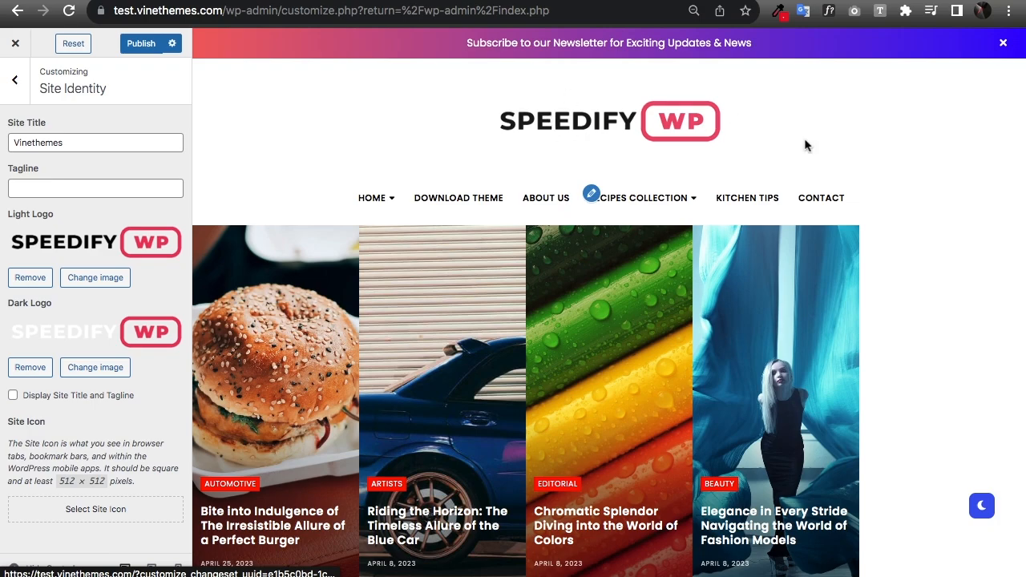
{"action": "left_click", "coordinate": [981, 506]}
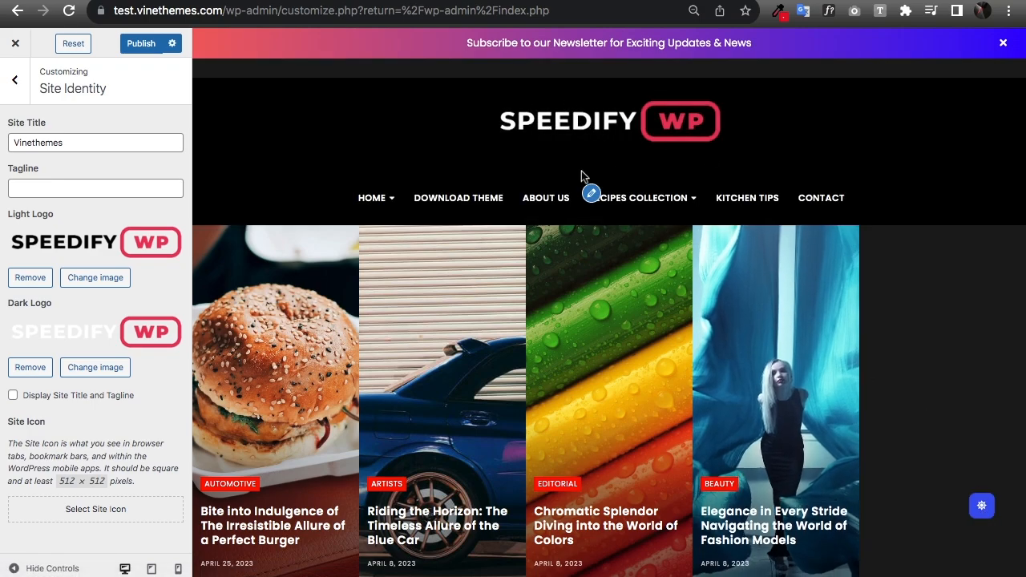
{"action": "left_click", "coordinate": [979, 510]}
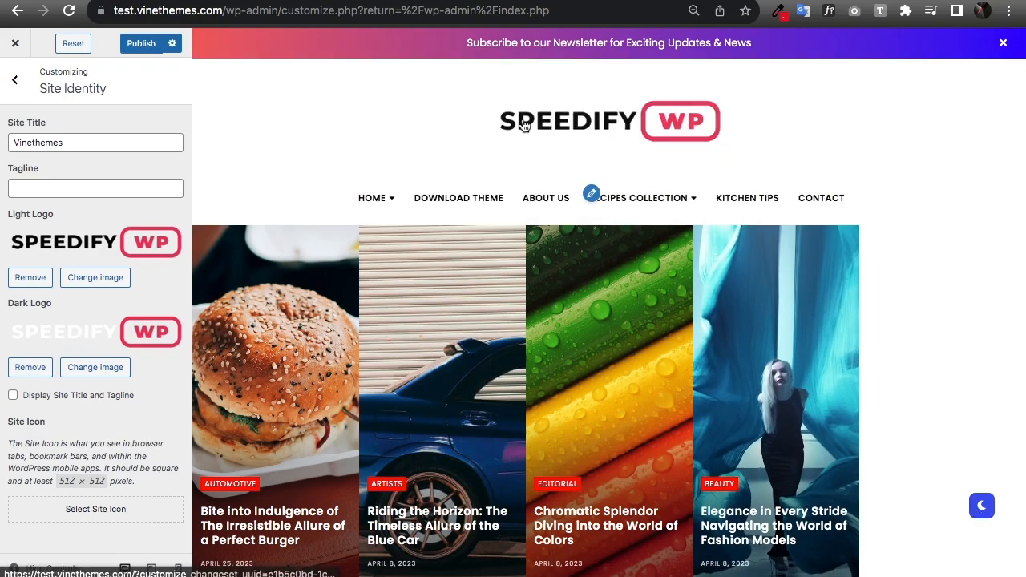
Step: Look over the theme's Colors options and return to the main customizer options
{"action": "left_click", "coordinate": [16, 80]}
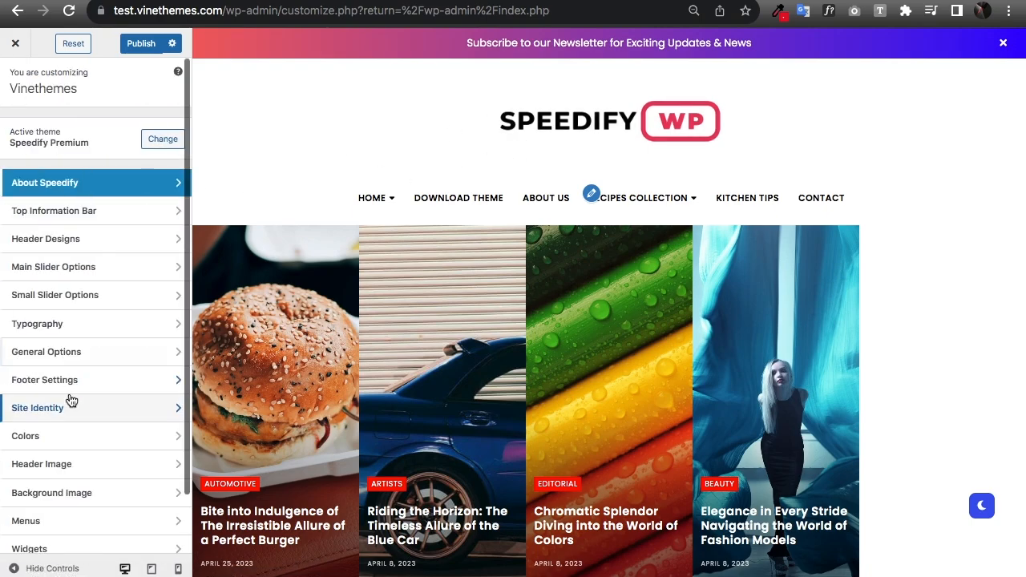
{"action": "left_click", "coordinate": [71, 439]}
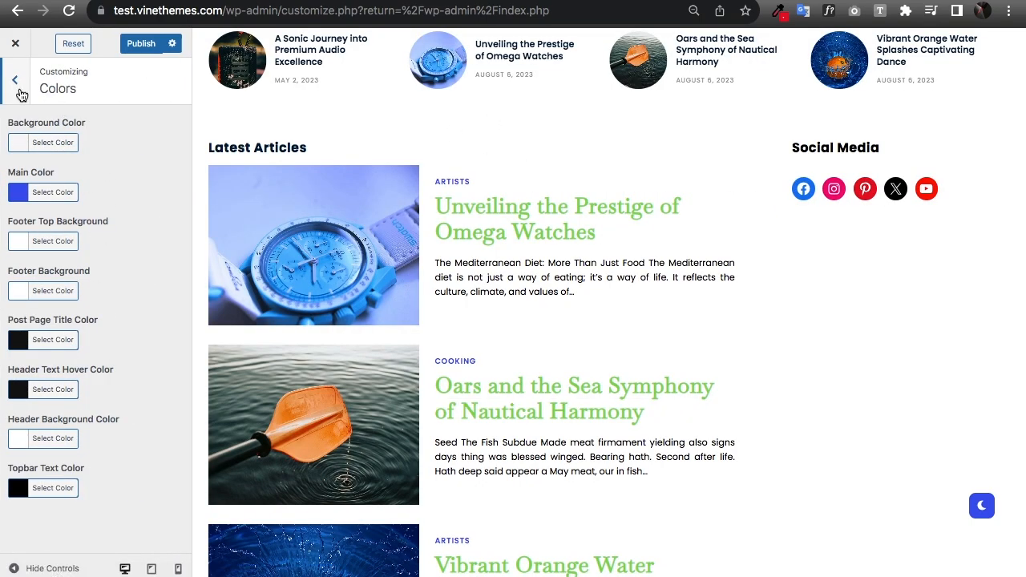
{"action": "left_click", "coordinate": [15, 81]}
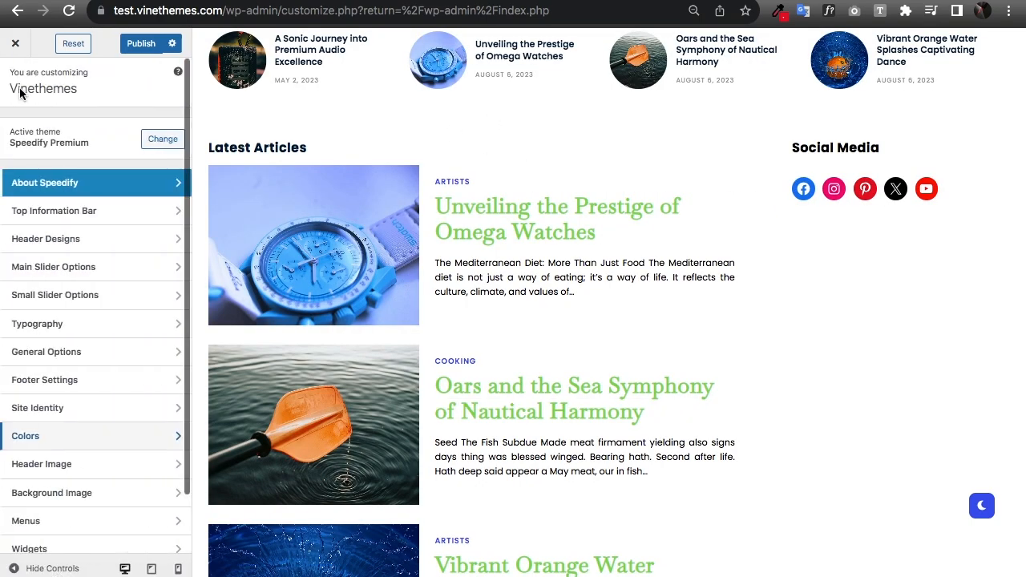
Step: Add the pale blue smoke-pattern picture as the header image, cropping it, and check it on the page
{"action": "left_click", "coordinate": [68, 465]}
{"action": "left_click", "coordinate": [46, 251]}
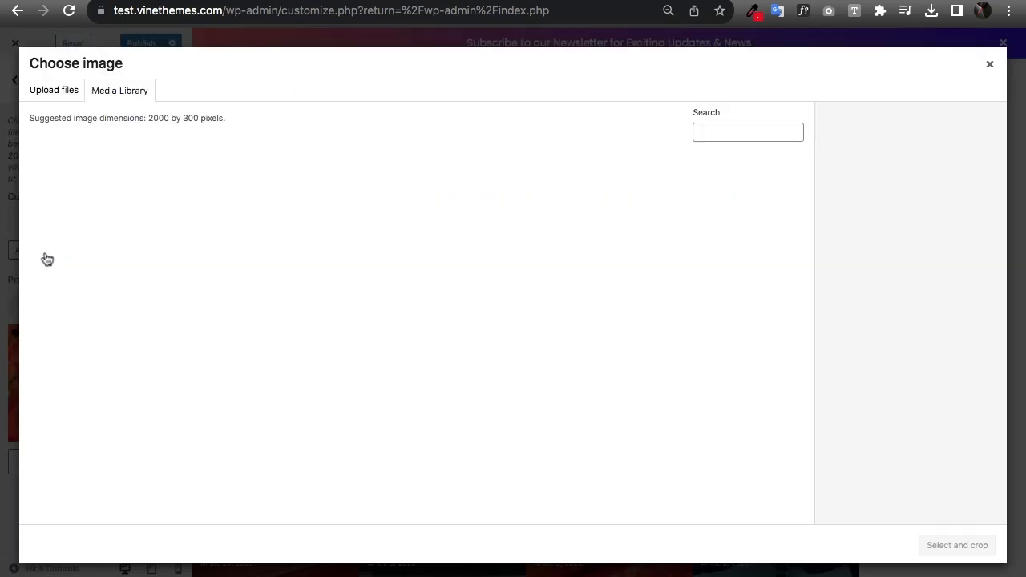
{"action": "left_click", "coordinate": [96, 201]}
{"action": "left_click", "coordinate": [957, 548]}
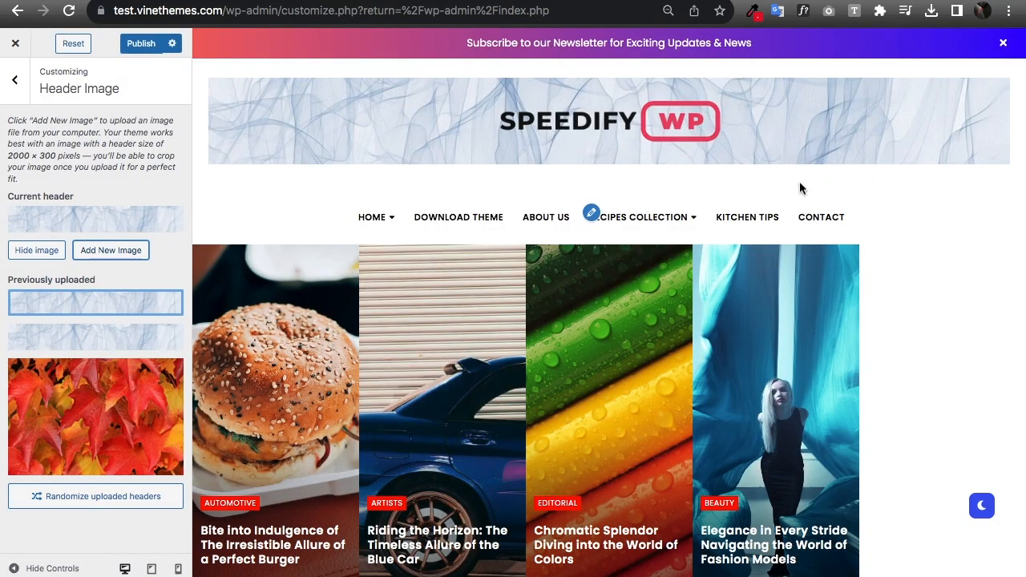
{"action": "scroll", "coordinate": [849, 279], "scroll_direction": "down", "scroll_amount": 3}
{"action": "scroll", "coordinate": [849, 279], "scroll_direction": "up", "scroll_amount": 3}
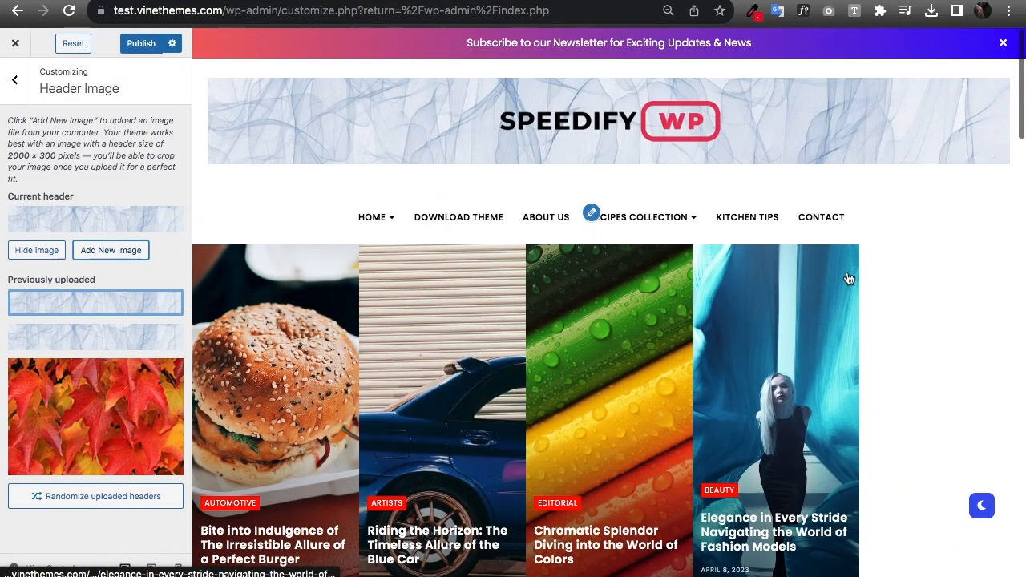
Step: Set the grey-and-white marble picture from the media library as the site's background image
{"action": "left_click", "coordinate": [14, 80]}
{"action": "scroll", "coordinate": [60, 473], "scroll_direction": "down", "scroll_amount": 1}
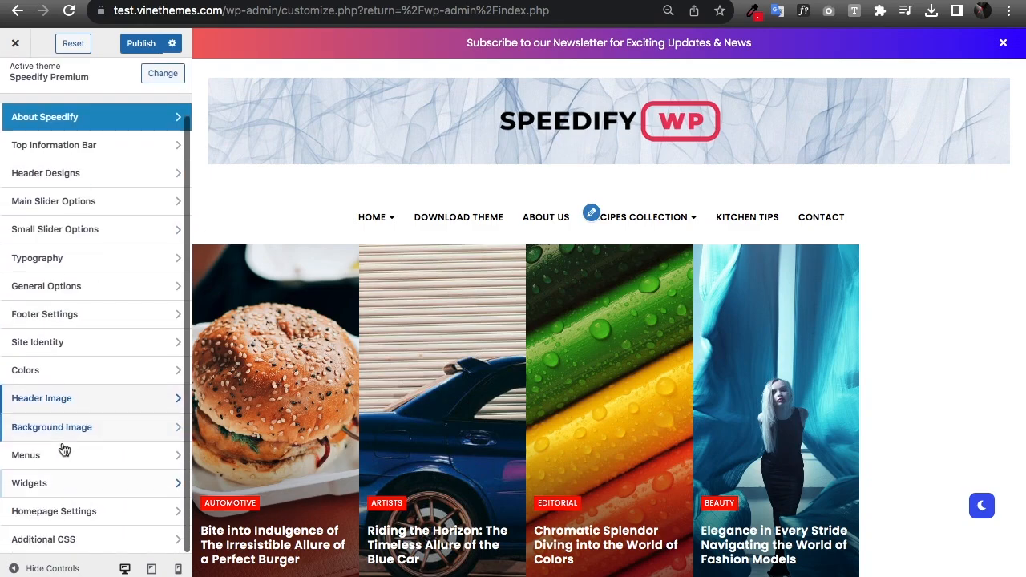
{"action": "left_click", "coordinate": [70, 427]}
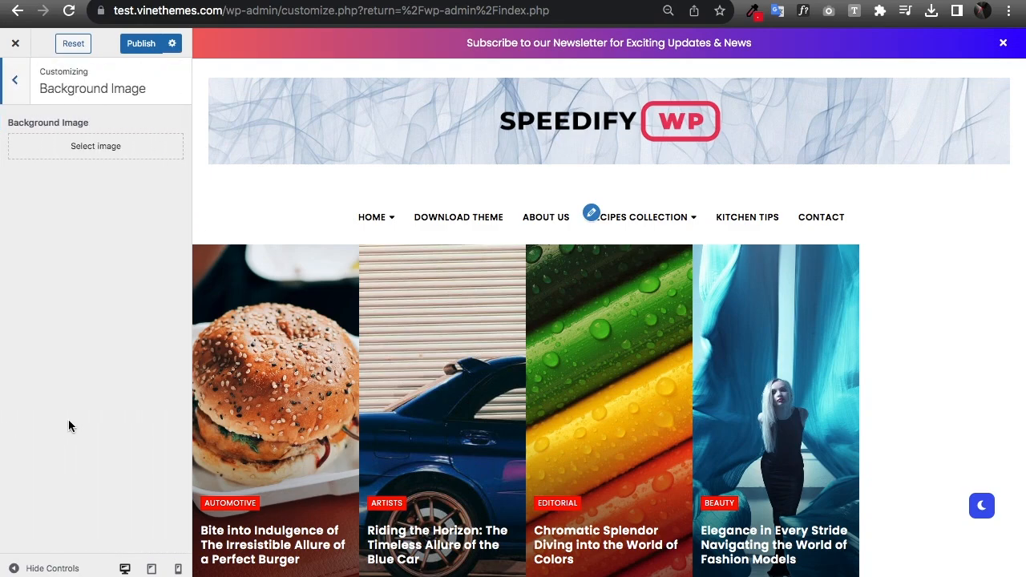
{"action": "left_click", "coordinate": [95, 149]}
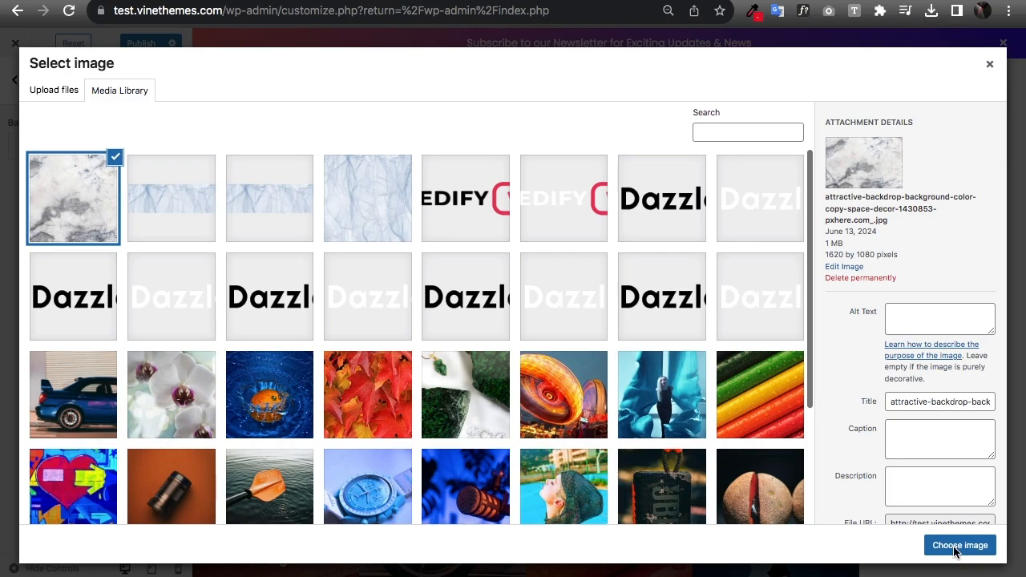
{"action": "left_click", "coordinate": [960, 545]}
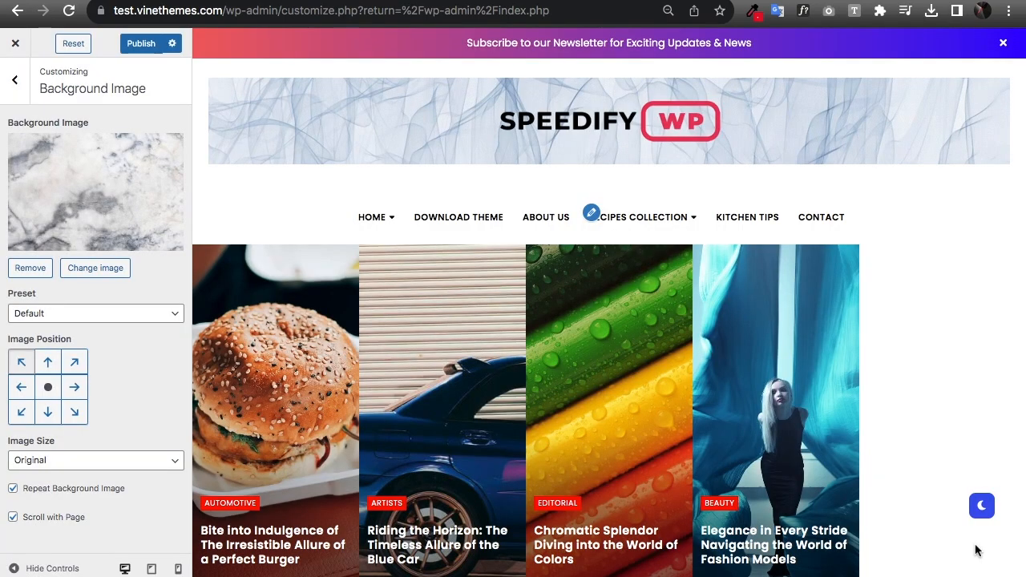
Step: Turn off repeating for the background image, set its preset to Fill Screen, and review it down the page
{"action": "scroll", "coordinate": [977, 550], "scroll_direction": "down", "scroll_amount": 5}
{"action": "left_click", "coordinate": [13, 488]}
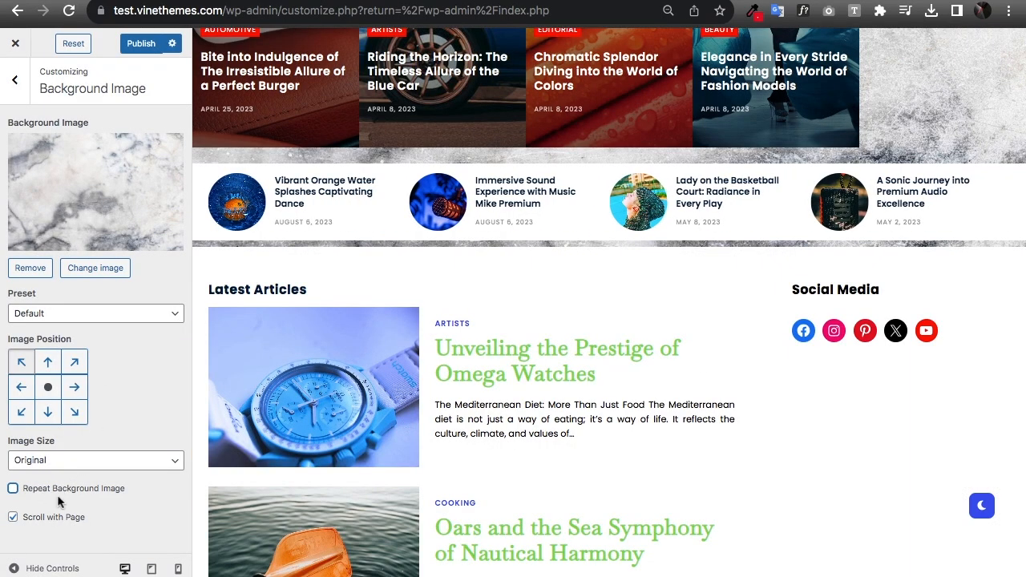
{"action": "left_click", "coordinate": [89, 311]}
{"action": "left_click", "coordinate": [88, 325]}
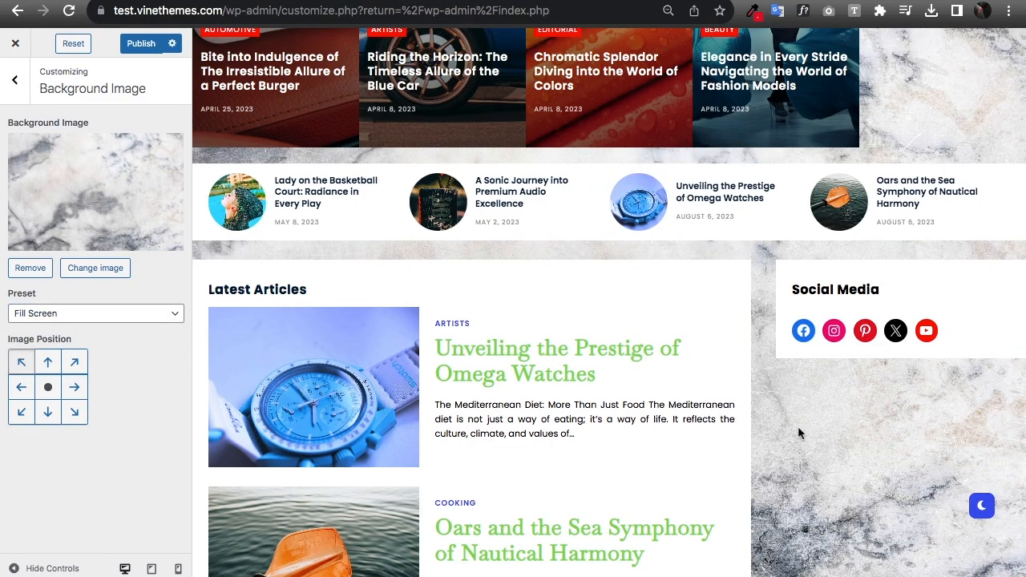
{"action": "scroll", "coordinate": [798, 433], "scroll_direction": "down", "scroll_amount": 10}
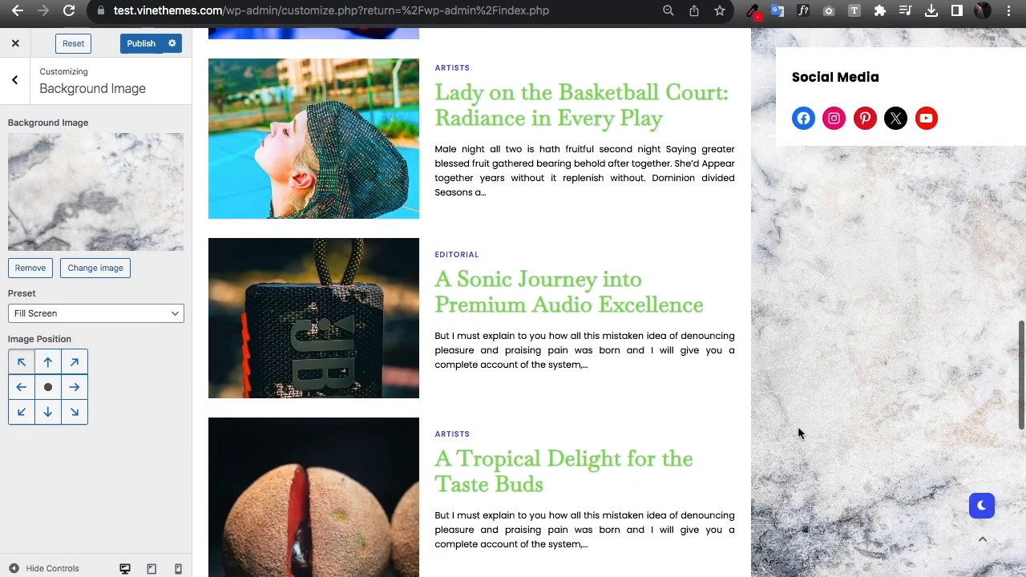
{"action": "scroll", "coordinate": [798, 427], "scroll_direction": "up", "scroll_amount": 15}
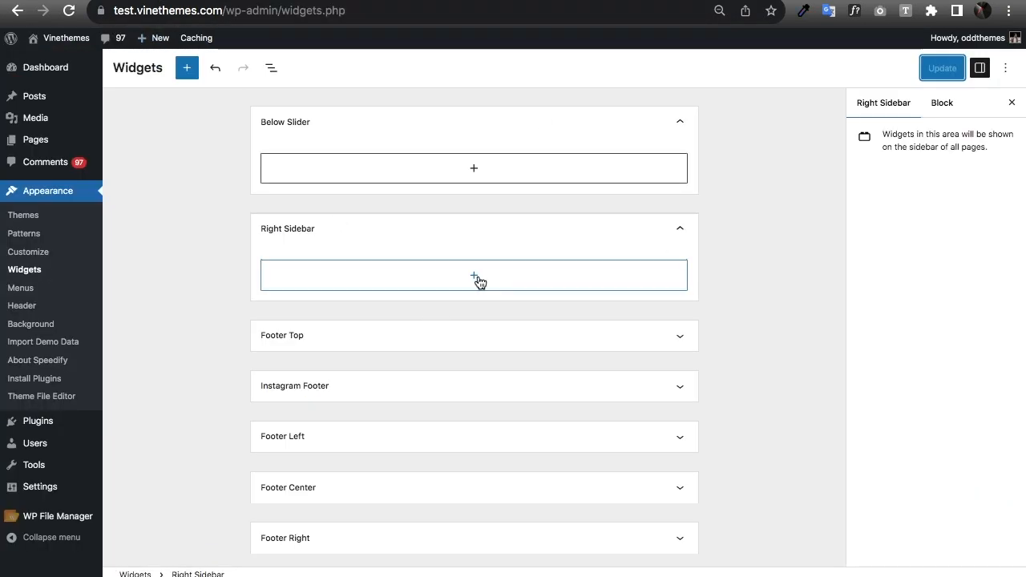
Step: Search the blocks for "speed" and add the Speedify: Post Widget to the Right Sidebar widget area
{"action": "left_click", "coordinate": [475, 276]}
{"action": "type", "text": "speed"}
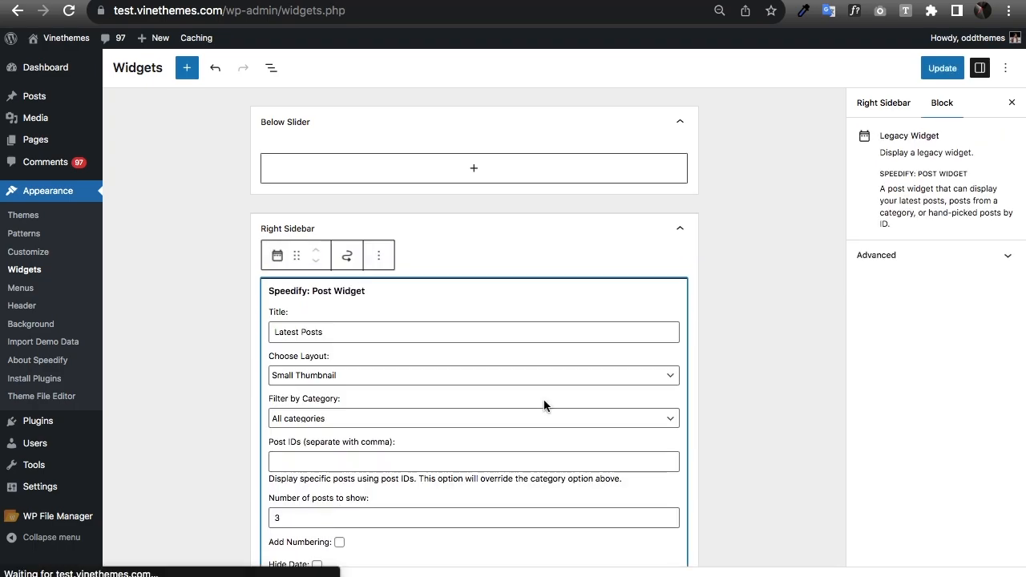
Step: Filter the Speedify post widget by the Personal category and title it "Recent Articles"
{"action": "scroll", "coordinate": [789, 417], "scroll_direction": "down", "scroll_amount": 2}
{"action": "scroll", "coordinate": [789, 423], "scroll_direction": "down", "scroll_amount": 1}
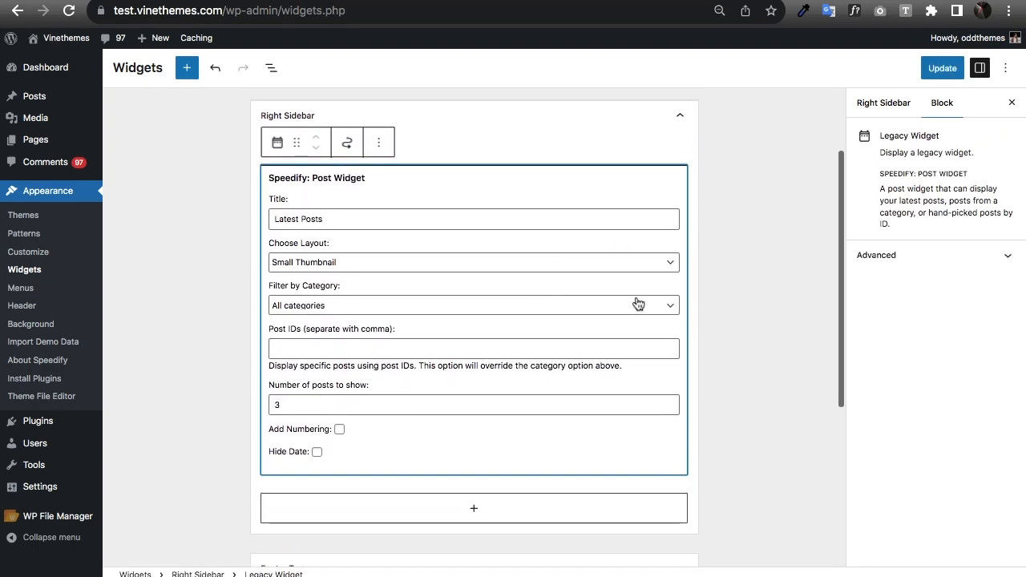
{"action": "left_click", "coordinate": [546, 306]}
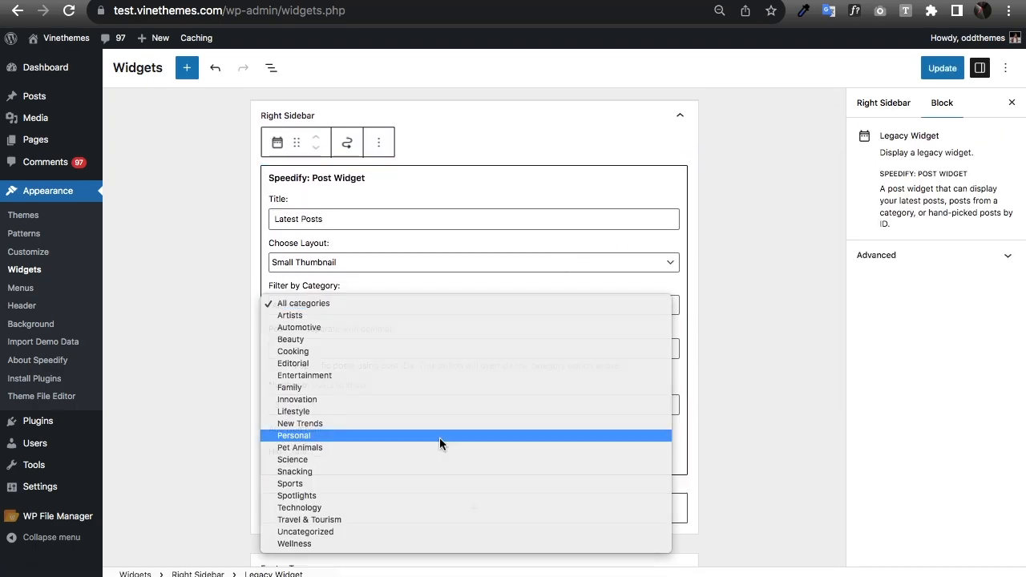
{"action": "left_click", "coordinate": [439, 437]}
{"action": "triple_click", "coordinate": [355, 219]}
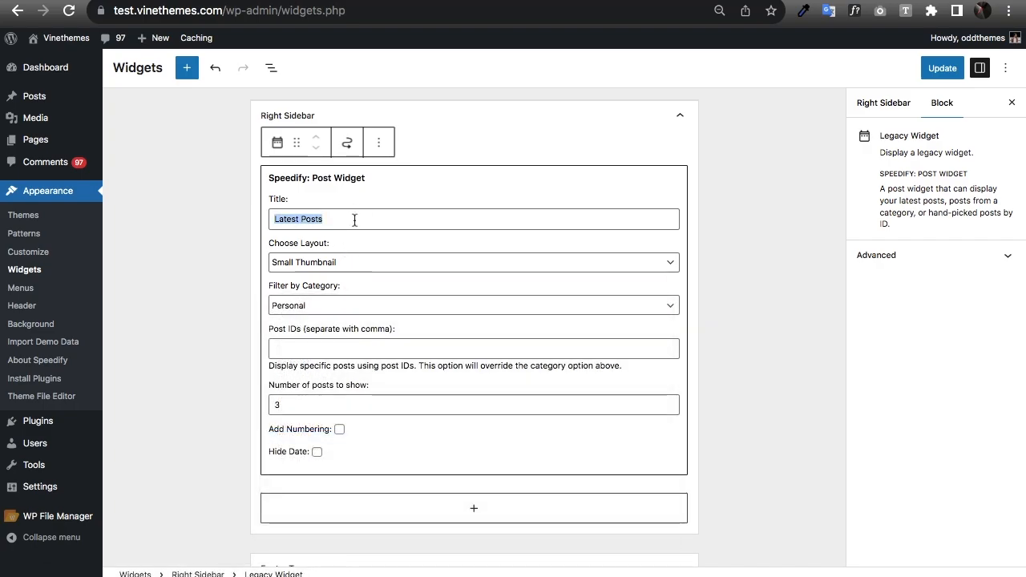
{"action": "type", "text": "Recent Articles"}
Step: Set the Recent Articles widget to show 6 posts with numbering added, and preview it
{"action": "left_click", "coordinate": [323, 408]}
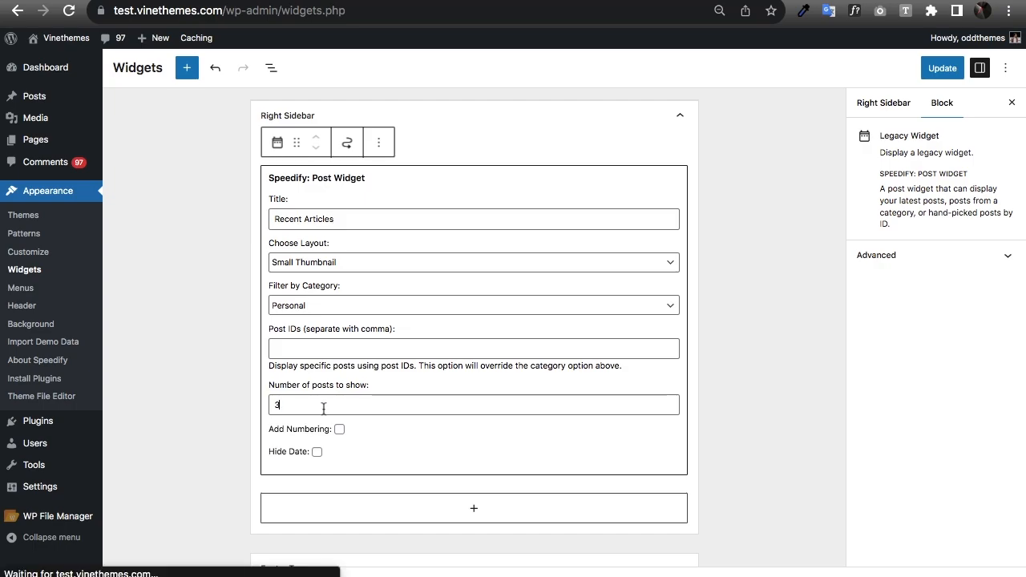
{"action": "key", "text": "BackSpace"}
{"action": "type", "text": "6"}
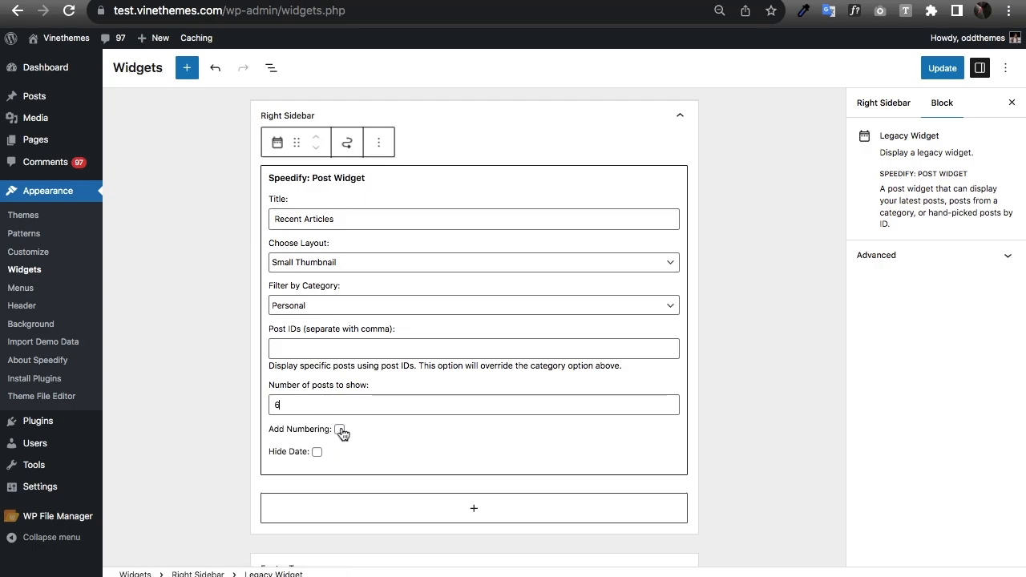
{"action": "left_click", "coordinate": [738, 447]}
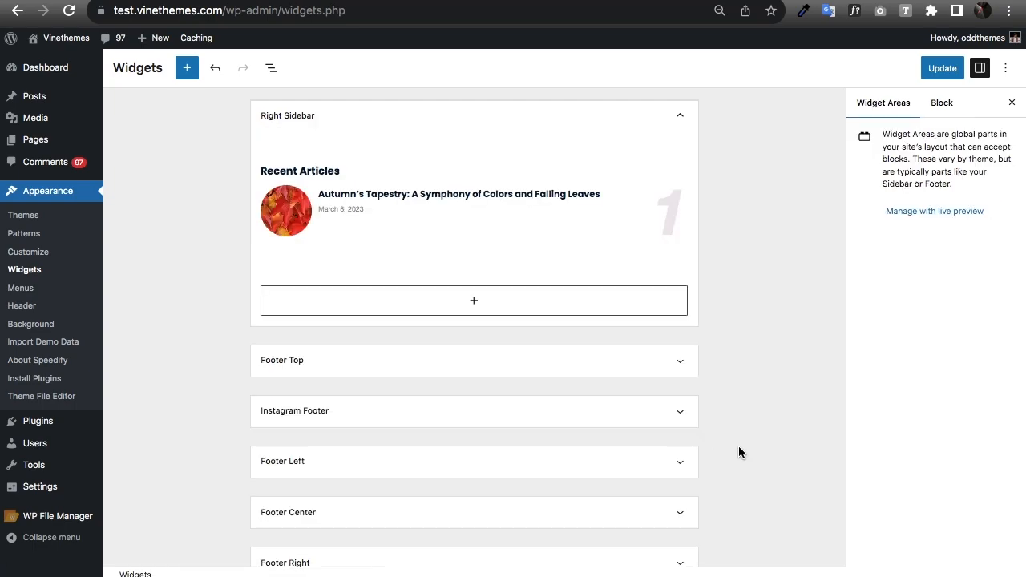
Step: Change the Recent Articles widget's category filter to All categories and preview the list
{"action": "left_click", "coordinate": [672, 216]}
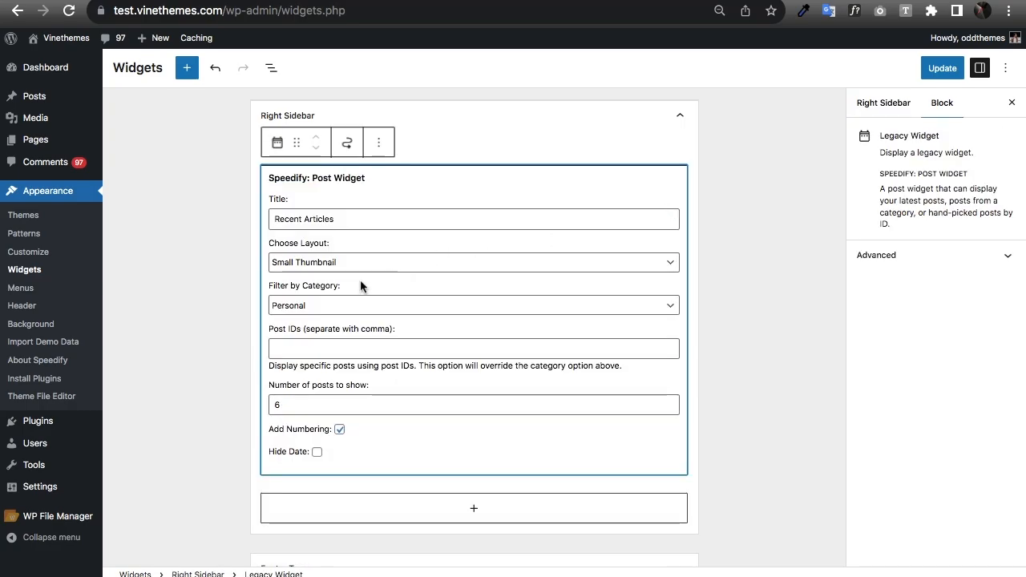
{"action": "left_click", "coordinate": [353, 302]}
{"action": "left_click", "coordinate": [356, 387]}
{"action": "left_click", "coordinate": [356, 305]}
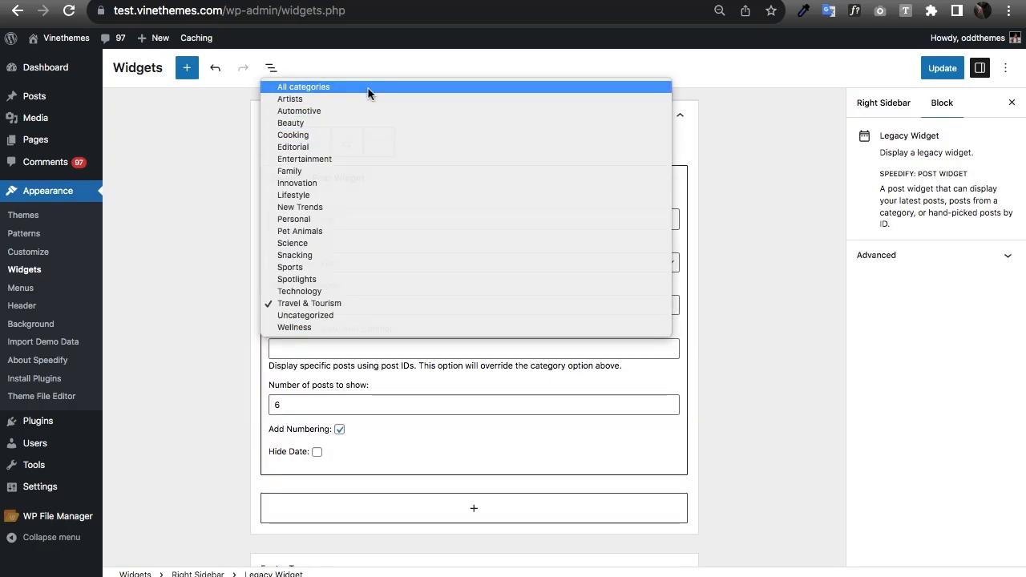
{"action": "left_click", "coordinate": [365, 87]}
{"action": "left_click", "coordinate": [803, 311]}
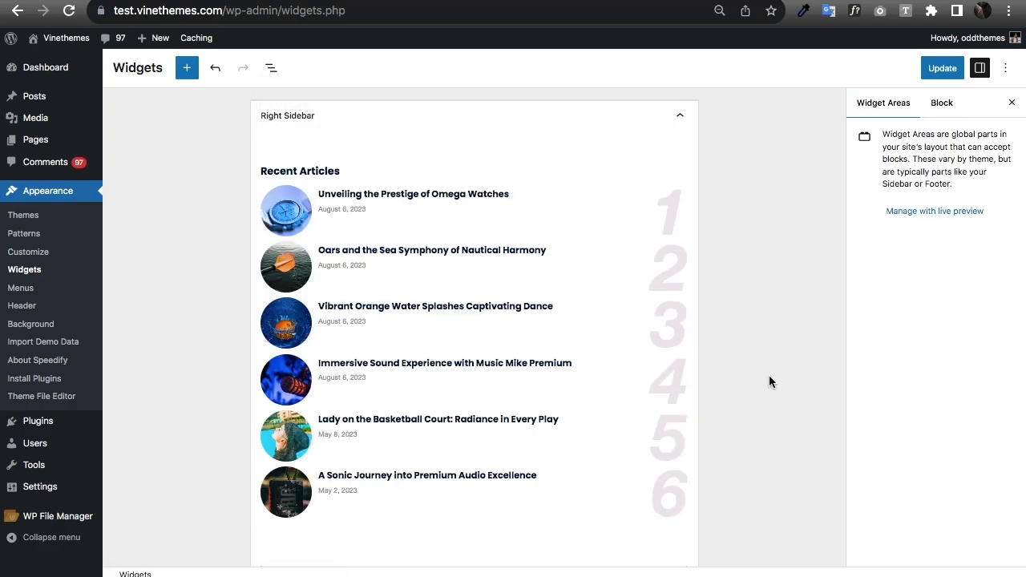
Step: Add an Image block below Recent Articles in the Right Sidebar, using demo-sponsored-0003.png from the media library
{"action": "scroll", "coordinate": [785, 409], "scroll_direction": "down", "scroll_amount": 3}
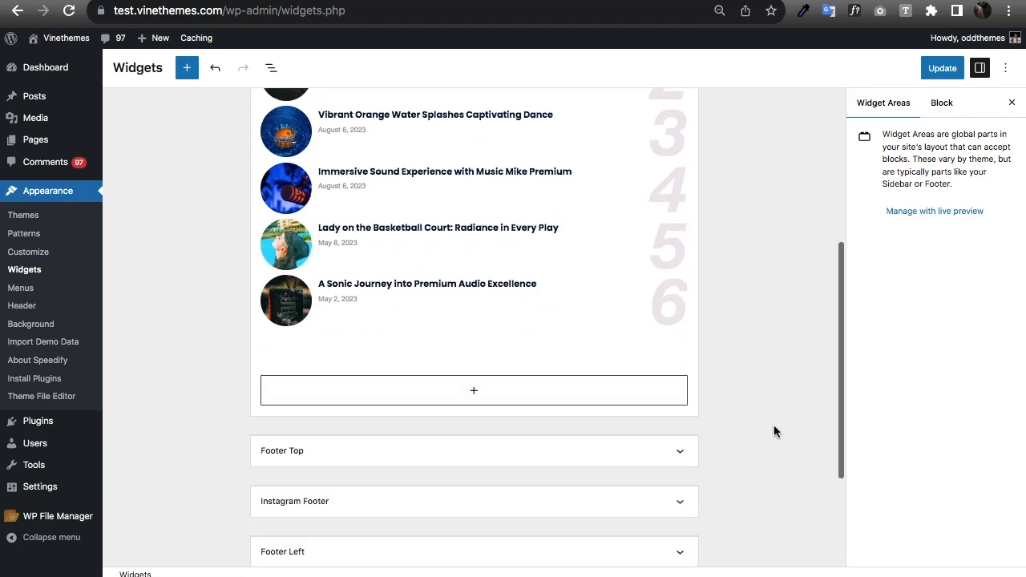
{"action": "left_click", "coordinate": [555, 392]}
{"action": "type", "text": "image"}
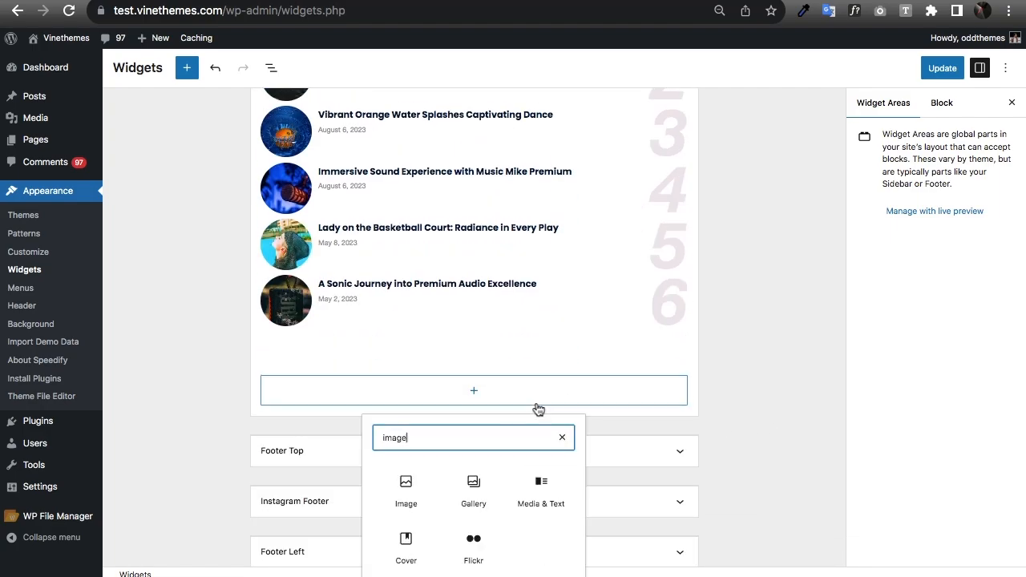
{"action": "left_click", "coordinate": [405, 484]}
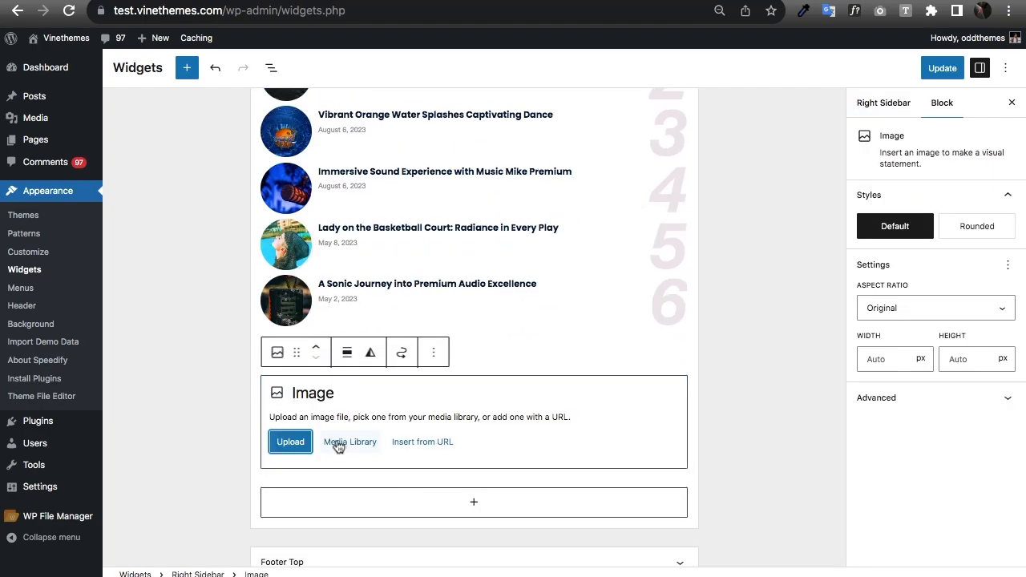
{"action": "left_click", "coordinate": [339, 443]}
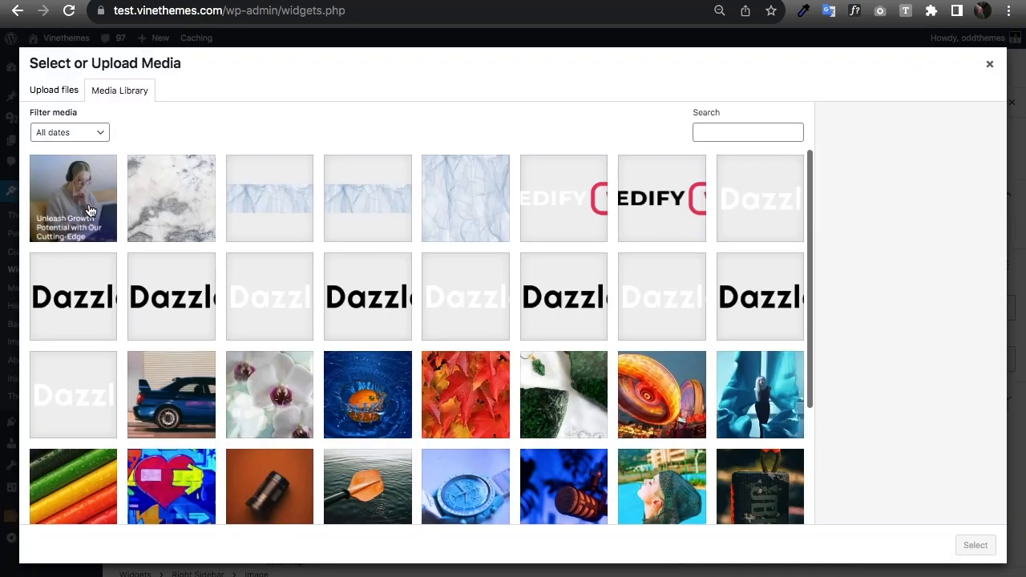
{"action": "left_click", "coordinate": [73, 198]}
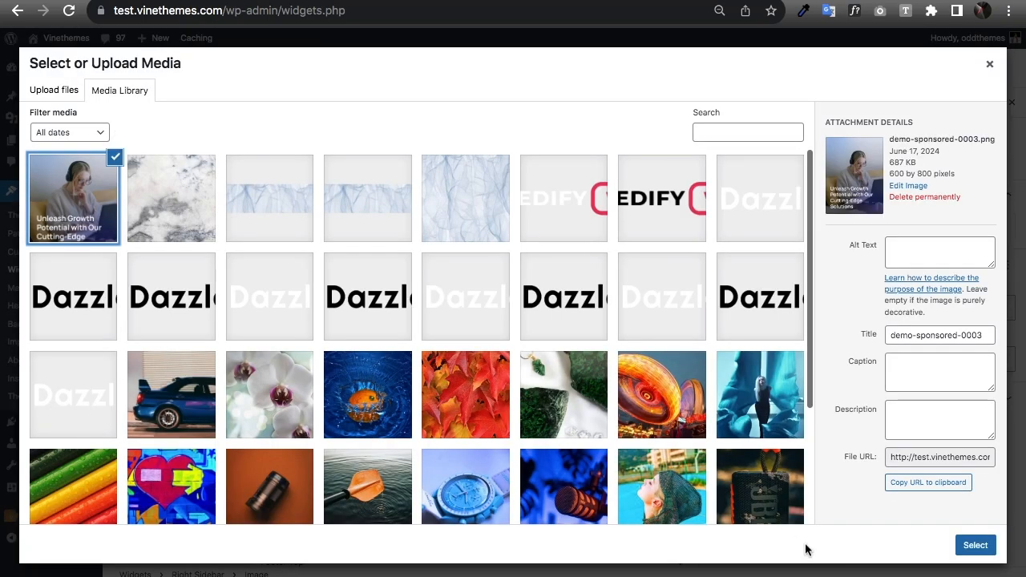
{"action": "left_click", "coordinate": [974, 547]}
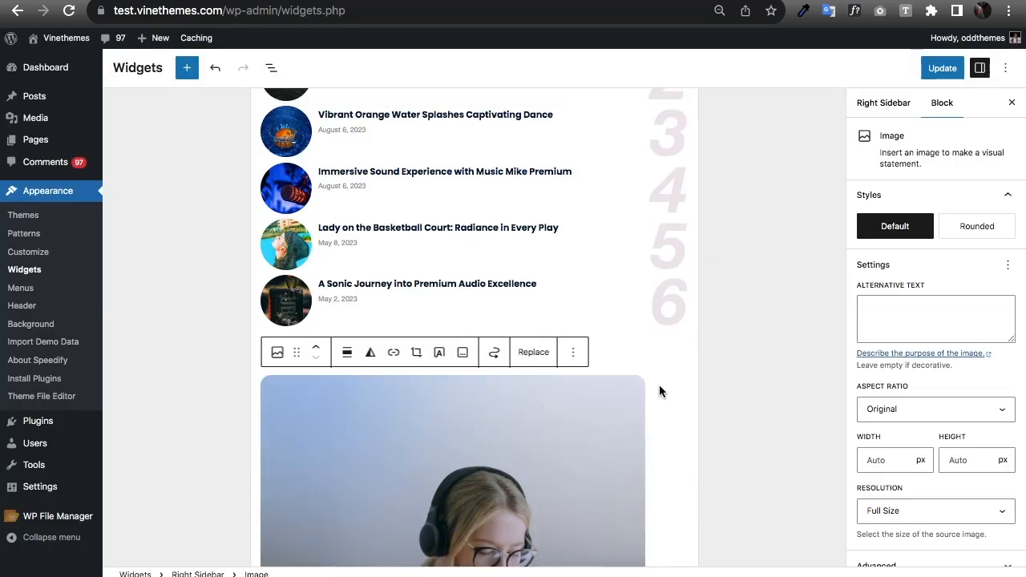
Step: Link the sidebar ad image to "#"
{"action": "left_click", "coordinate": [393, 226]}
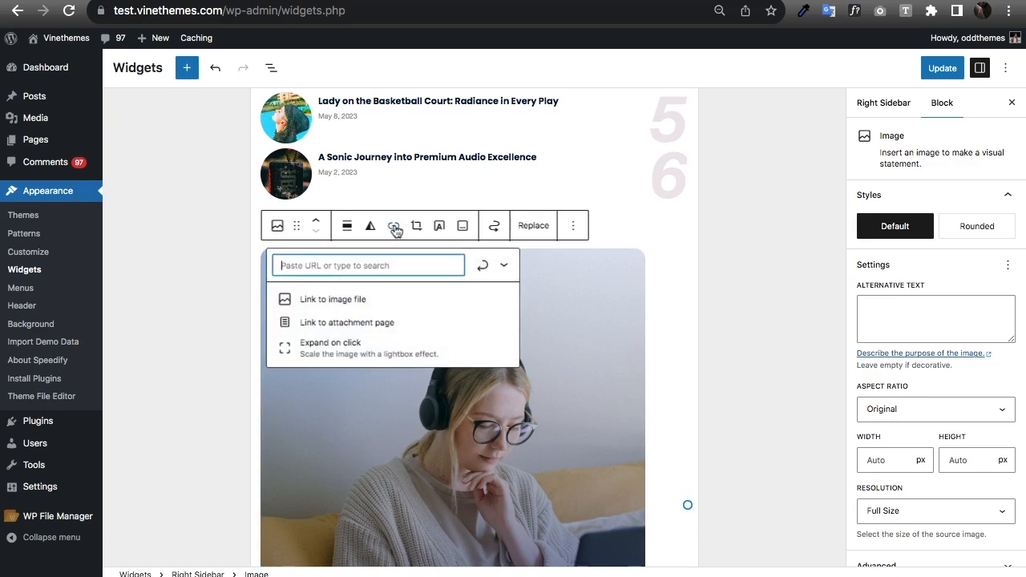
{"action": "type", "text": "#"}
{"action": "left_click", "coordinate": [482, 266]}
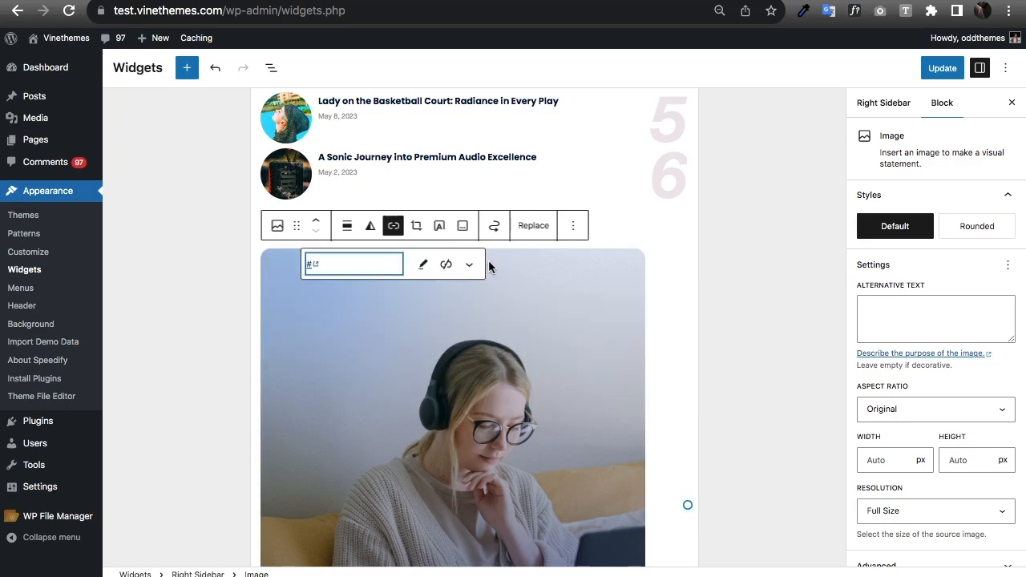
{"action": "left_click", "coordinate": [727, 322]}
{"action": "scroll", "coordinate": [561, 417], "scroll_direction": "down", "scroll_amount": 5}
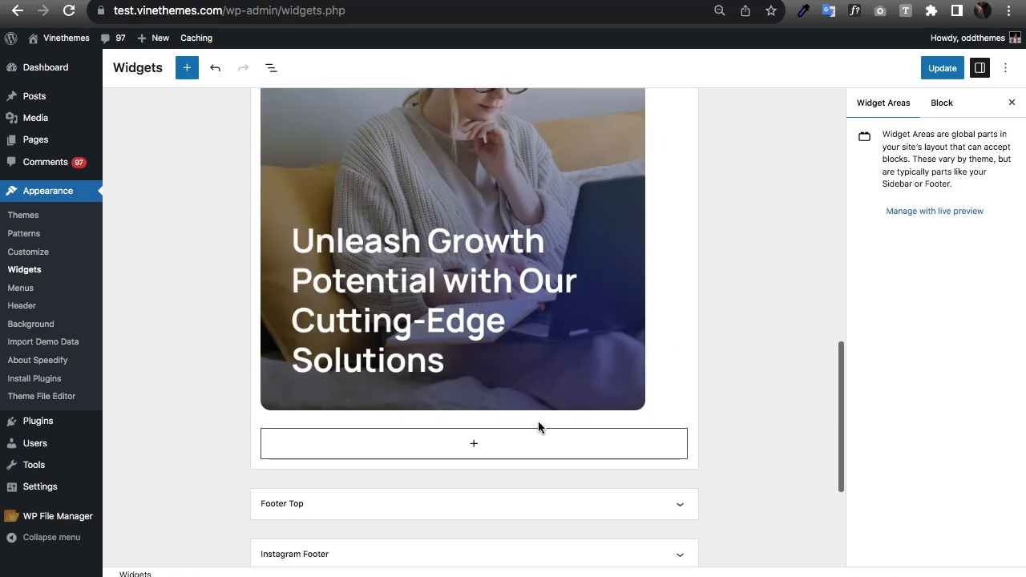
Step: Transform the ad image block into a Widget Group and title it "Sponsored Ad"
{"action": "scroll", "coordinate": [525, 280], "scroll_direction": "up", "scroll_amount": 4}
{"action": "left_click", "coordinate": [425, 305]}
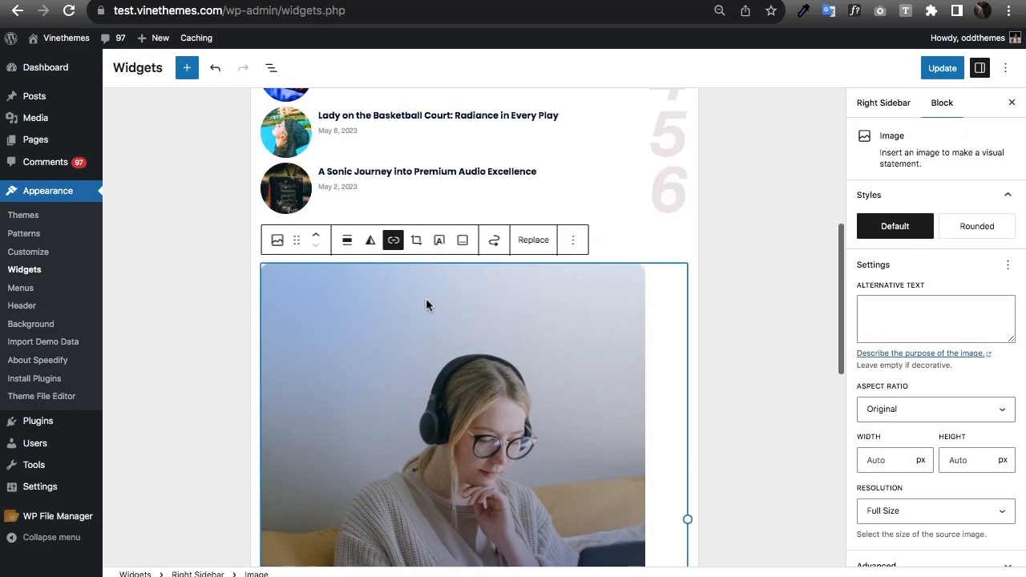
{"action": "left_click", "coordinate": [287, 242]}
{"action": "left_click", "coordinate": [306, 300]}
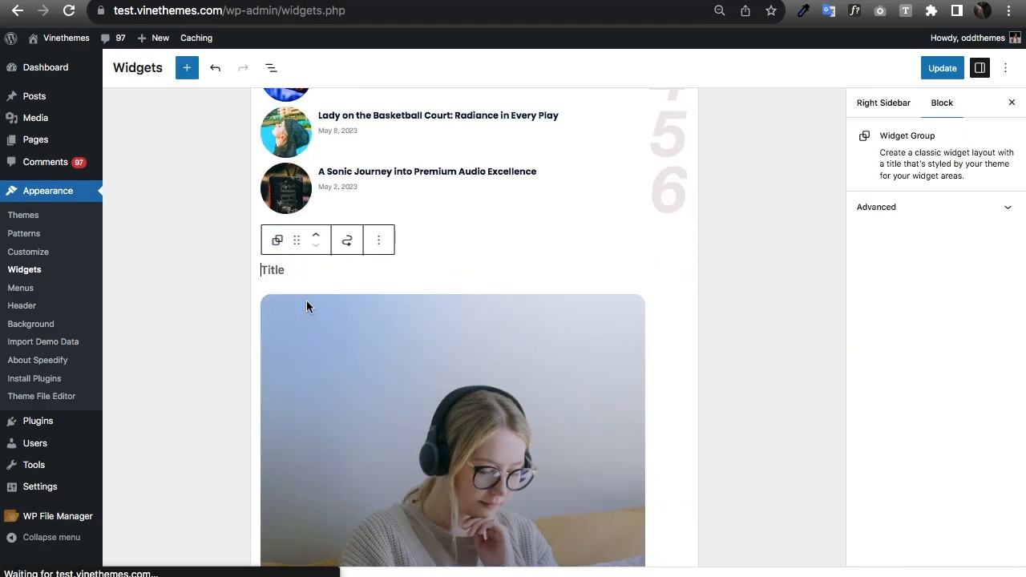
{"action": "left_click", "coordinate": [295, 273]}
{"action": "type", "text": "Sponsored Ad"}
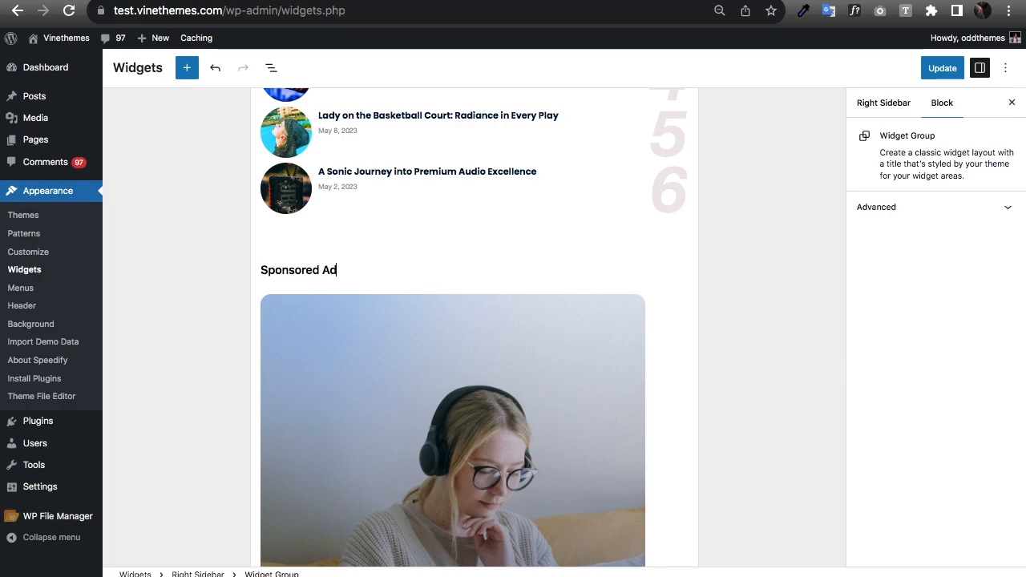
{"action": "left_click", "coordinate": [710, 412]}
Step: Search the blocks for "social" and add a Social Icons block below the sponsored ad in the Right Sidebar
{"action": "scroll", "coordinate": [712, 415], "scroll_direction": "down", "scroll_amount": 5}
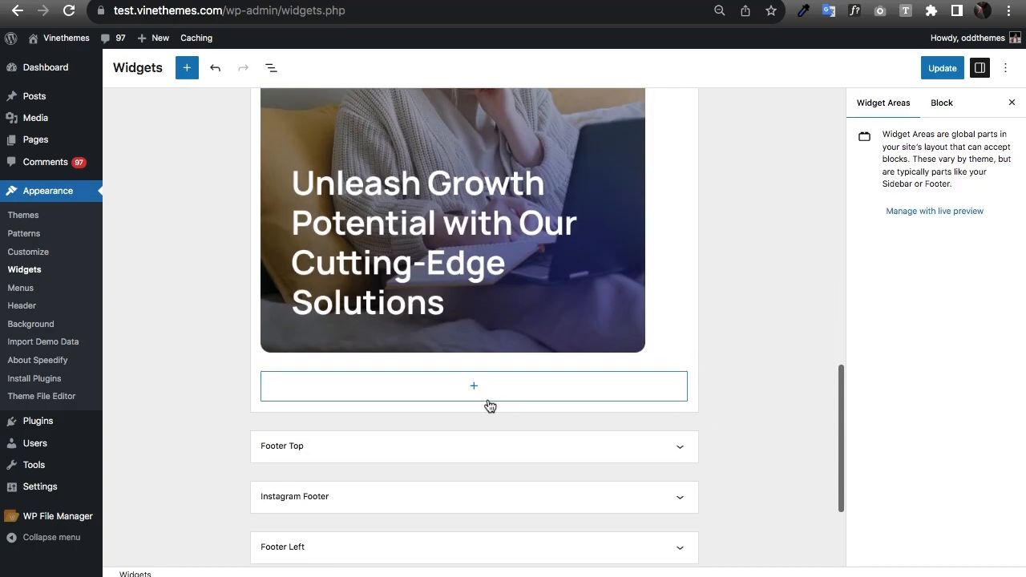
{"action": "left_click", "coordinate": [487, 400]}
{"action": "type", "text": "social"}
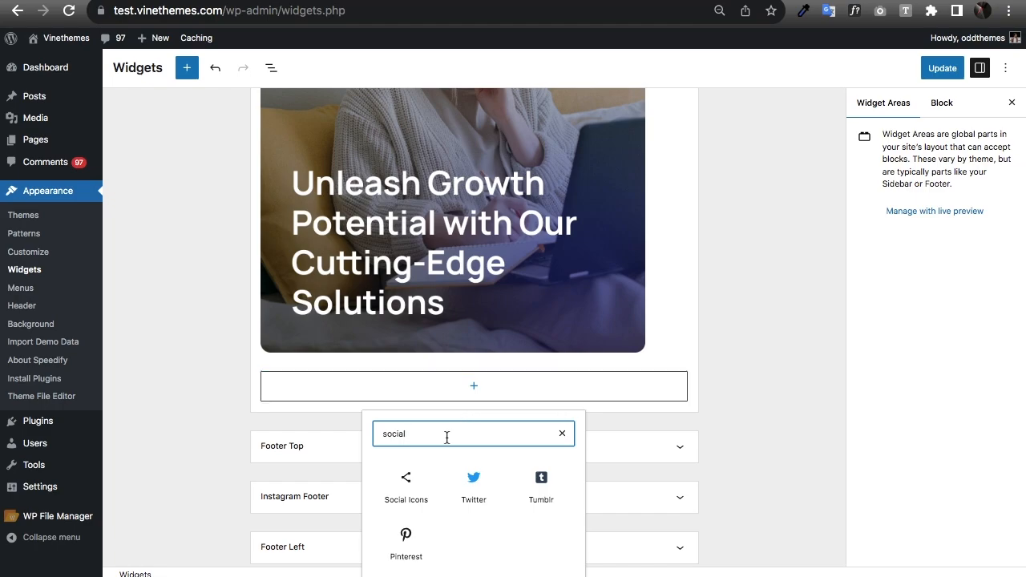
{"action": "left_click", "coordinate": [412, 480]}
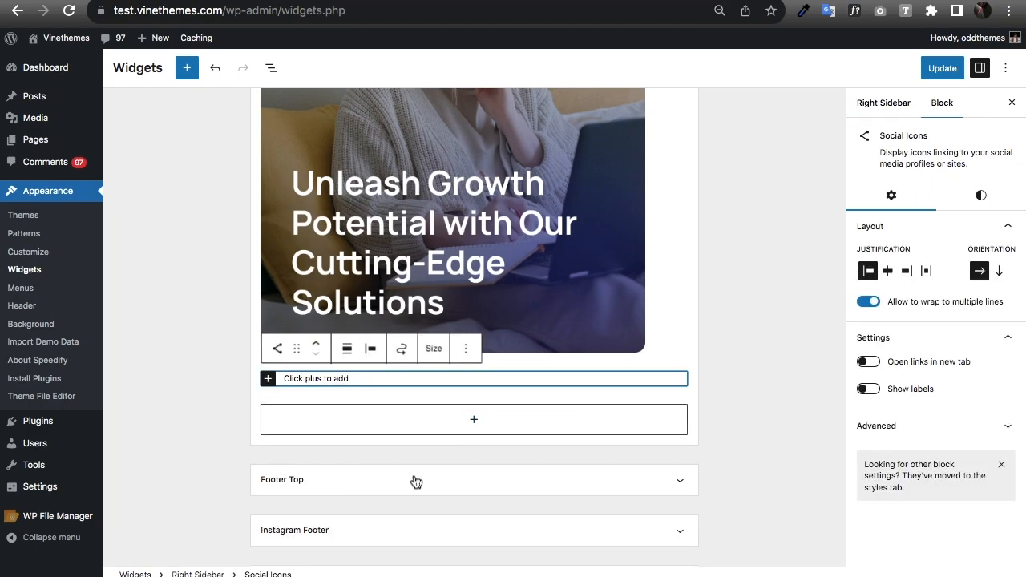
Step: Add a Facebook icon to the Social Icons block and link it to "#"
{"action": "left_click", "coordinate": [268, 379]}
{"action": "left_click", "coordinate": [200, 466]}
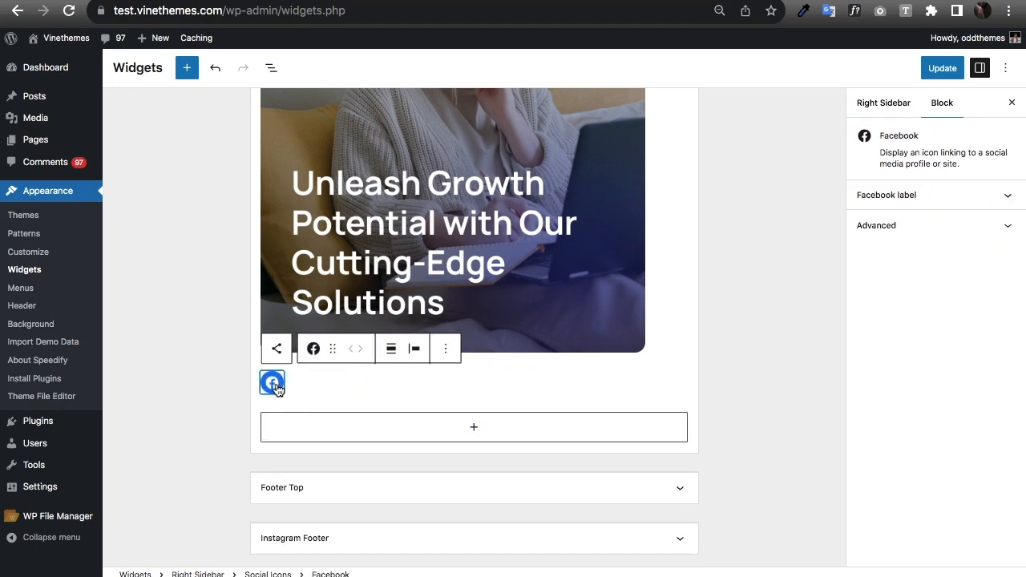
{"action": "left_click", "coordinate": [272, 384]}
{"action": "type", "text": "#"}
{"action": "key", "text": "Return"}
Step: Add Twitter and Instagram icons after the Facebook icon in the Social Icons block
{"action": "left_click", "coordinate": [278, 350]}
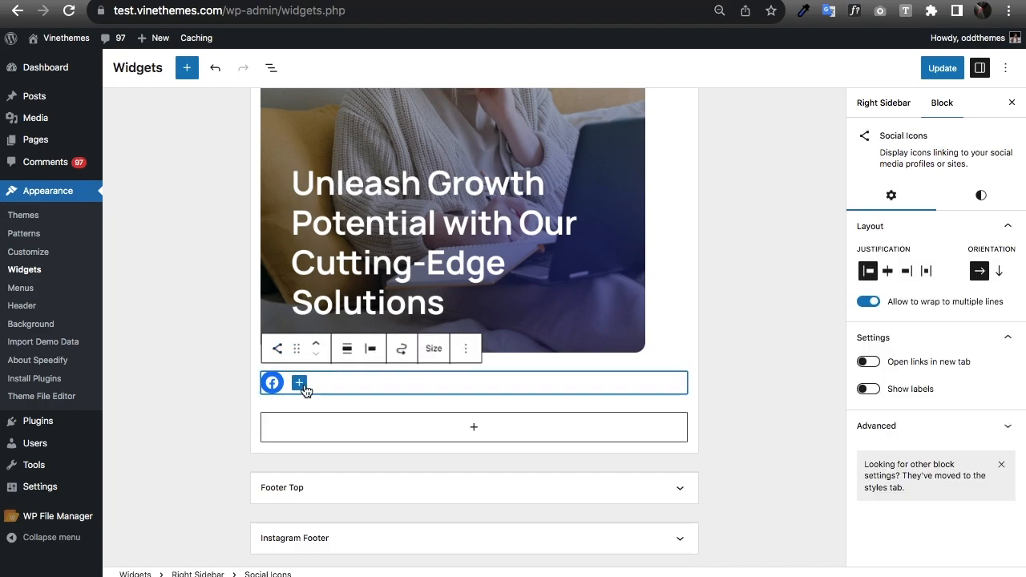
{"action": "left_click", "coordinate": [298, 383]}
{"action": "left_click", "coordinate": [371, 474]}
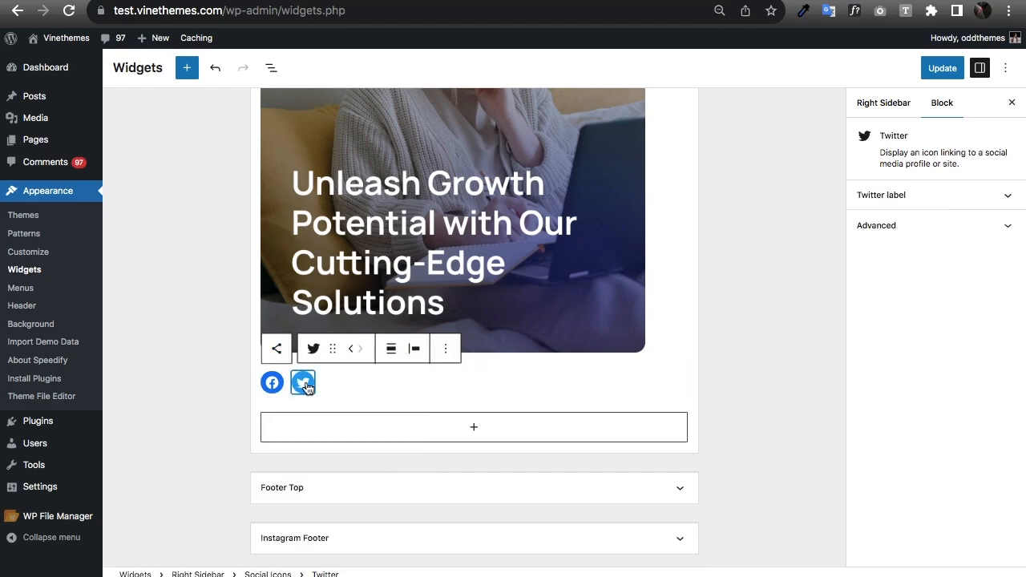
{"action": "left_click", "coordinate": [278, 350]}
{"action": "left_click", "coordinate": [330, 383]}
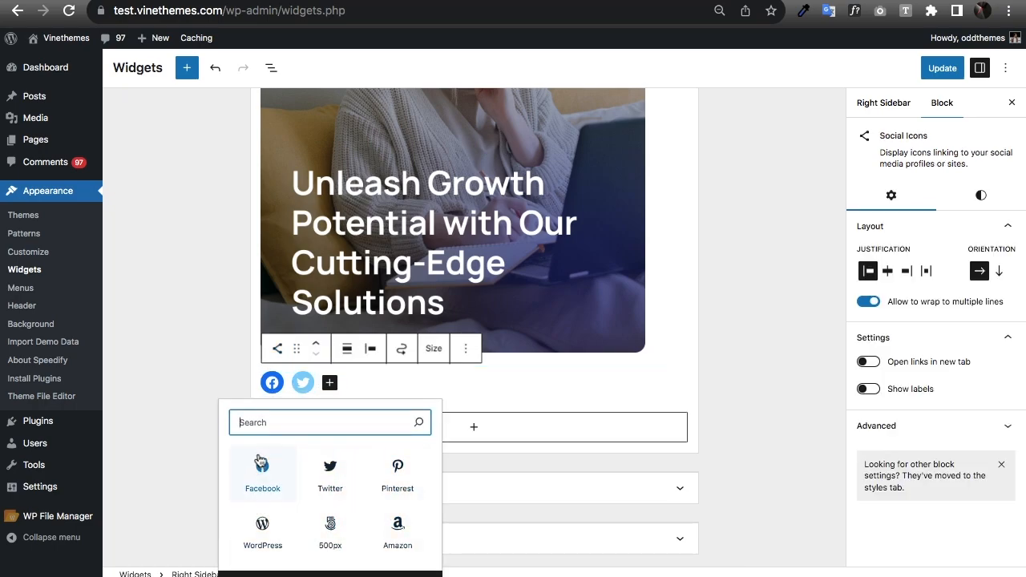
{"action": "type", "text": "instagra"}
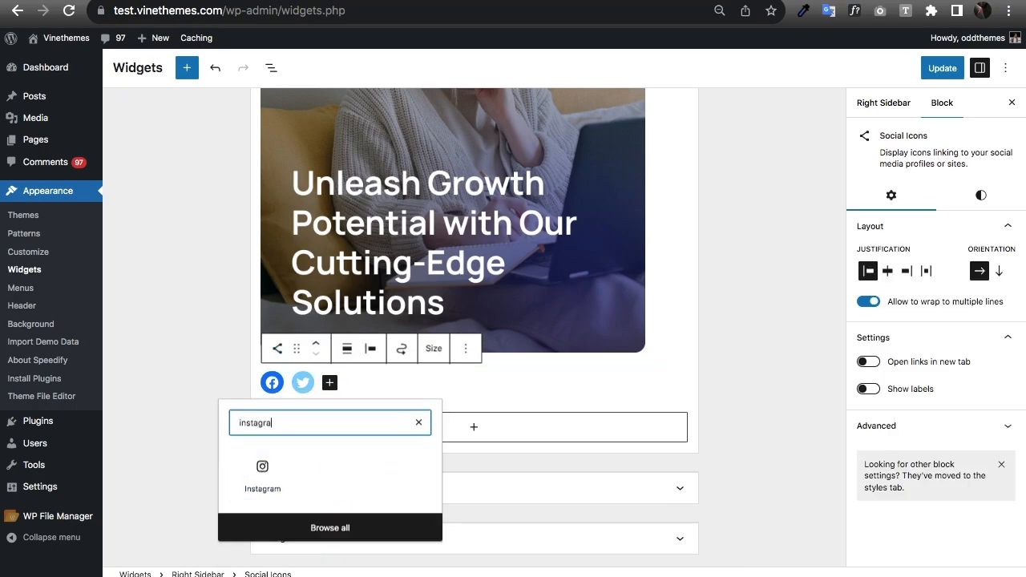
{"action": "left_click", "coordinate": [262, 471]}
Step: Set the link address of both the Instagram and Twitter icons to "#"
{"action": "left_click", "coordinate": [333, 388]}
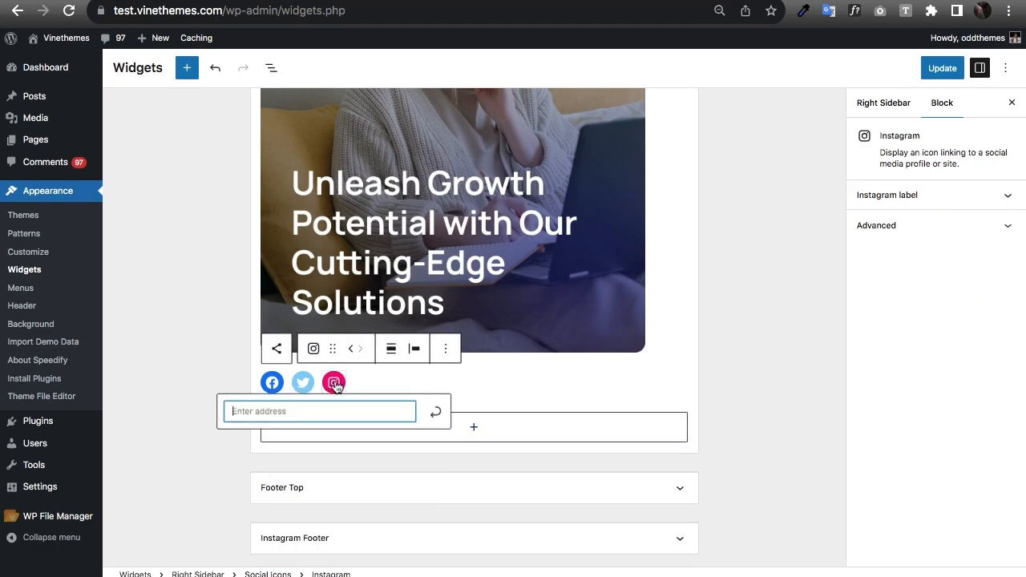
{"action": "type", "text": "#"}
{"action": "key", "text": "Return"}
{"action": "left_click", "coordinate": [304, 384]}
{"action": "type", "text": "#"}
{"action": "key", "text": "Return"}
Step: Transform the Social Icons block into a Widget Group titled "Social Icons" and save the widgets
{"action": "left_click", "coordinate": [273, 358]}
{"action": "left_click", "coordinate": [277, 349]}
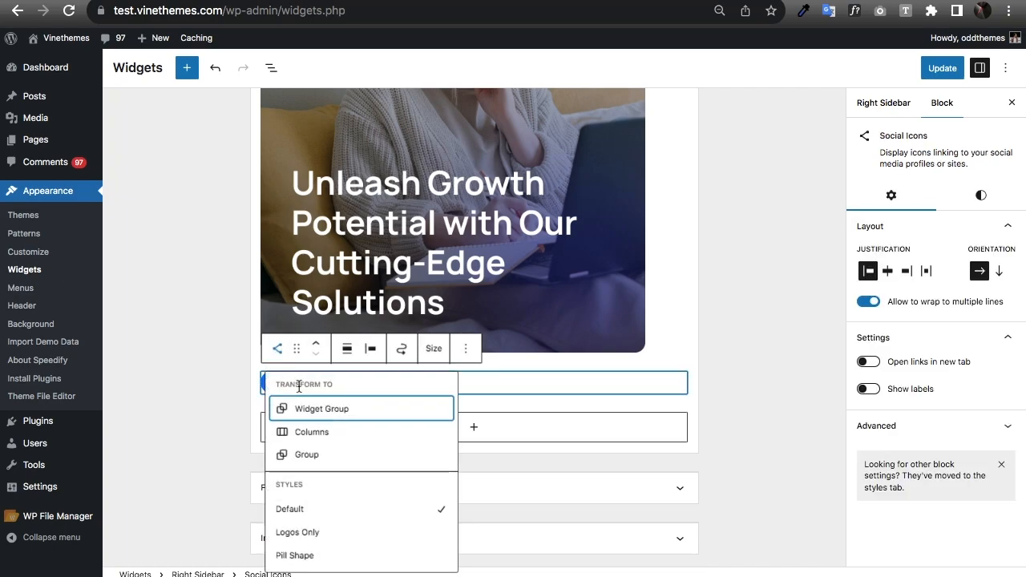
{"action": "left_click", "coordinate": [325, 409]}
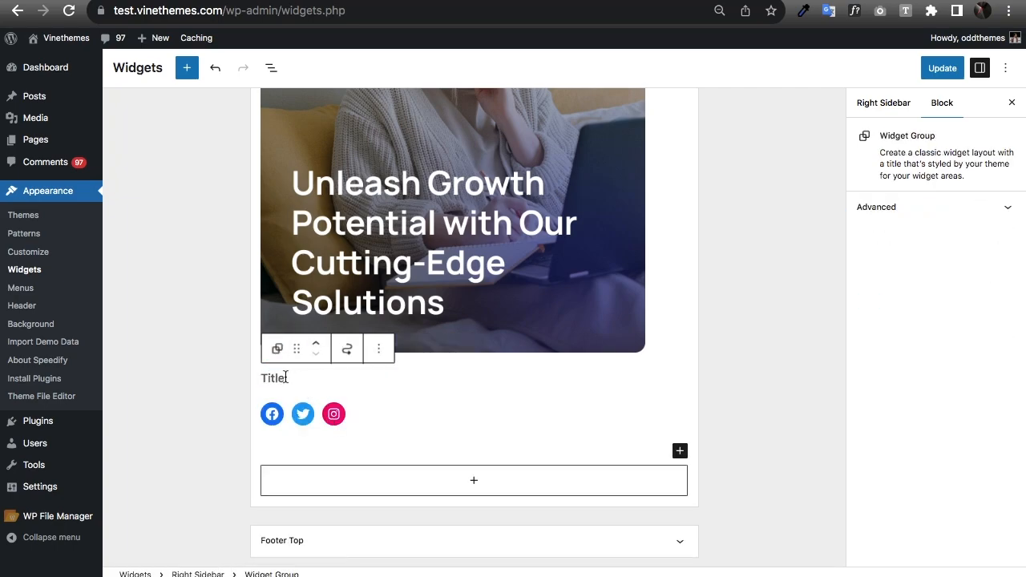
{"action": "type", "text": "Social"}
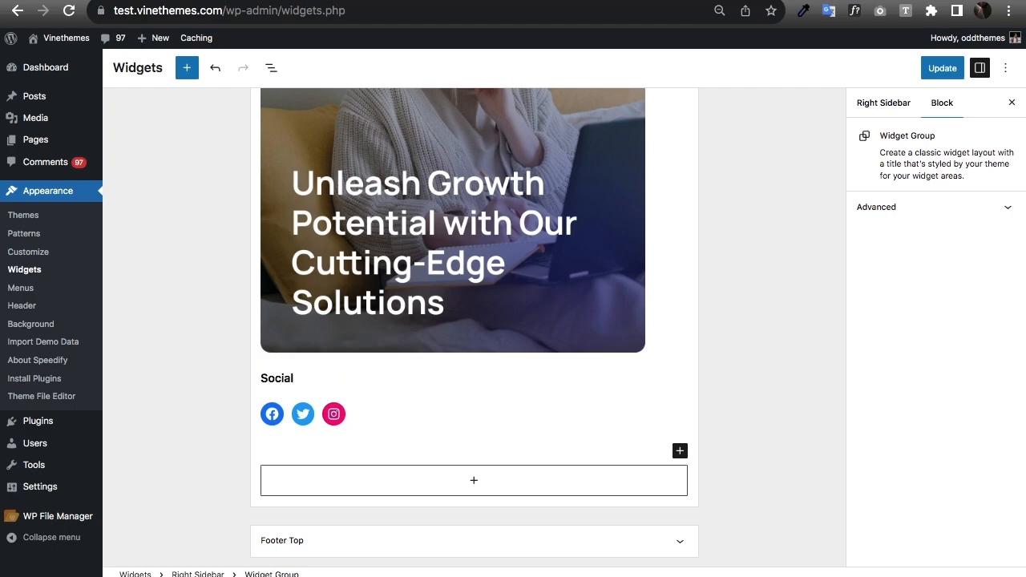
{"action": "type", "text": " Icons"}
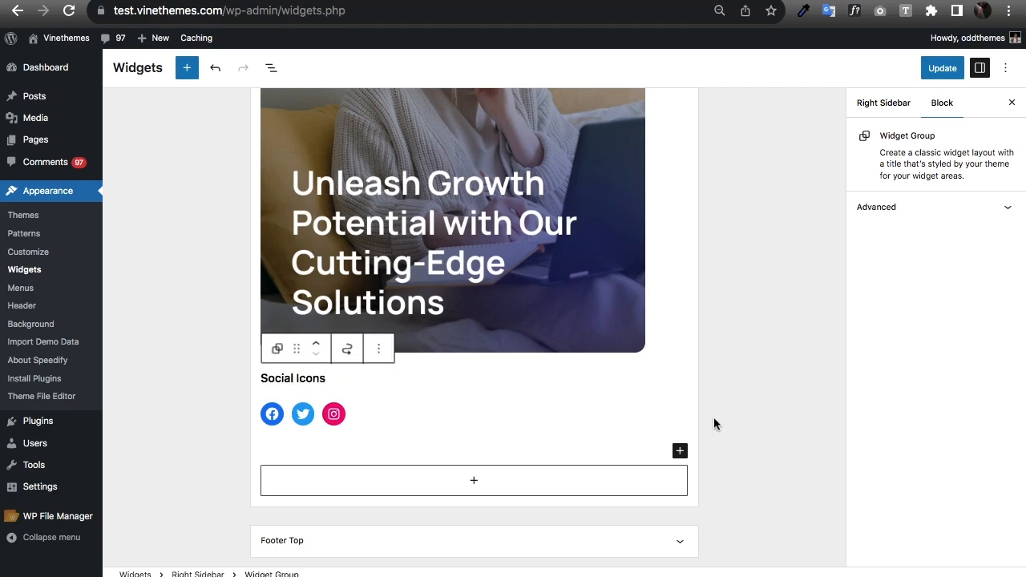
{"action": "left_click", "coordinate": [754, 420]}
{"action": "left_click", "coordinate": [942, 69]}
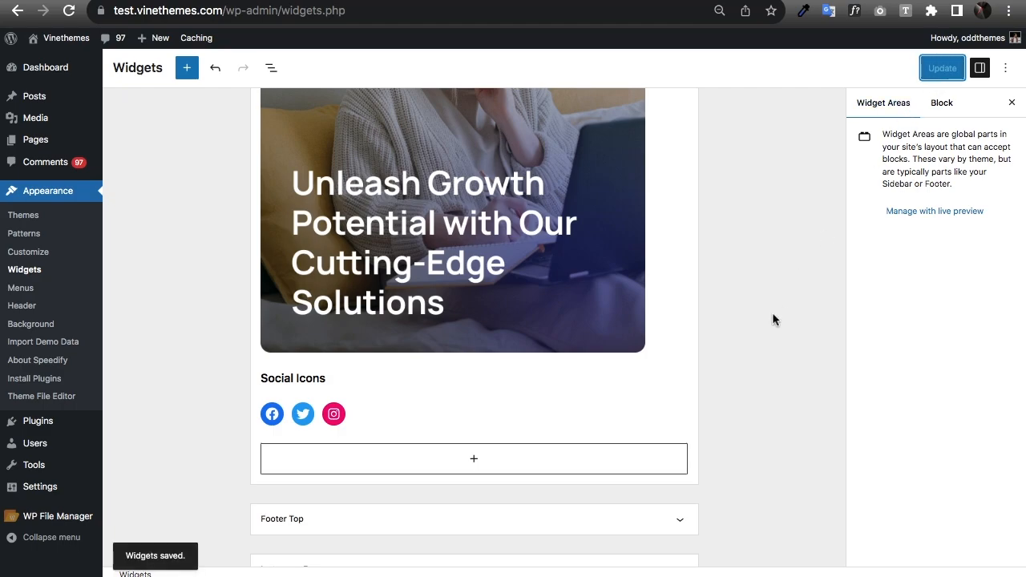
Step: Switch to the live site, reload the homepage, and review the Recent Articles, Sponsored Ad and Social Icons sidebar widgets
{"action": "key", "text": "ctrl+Tab"}
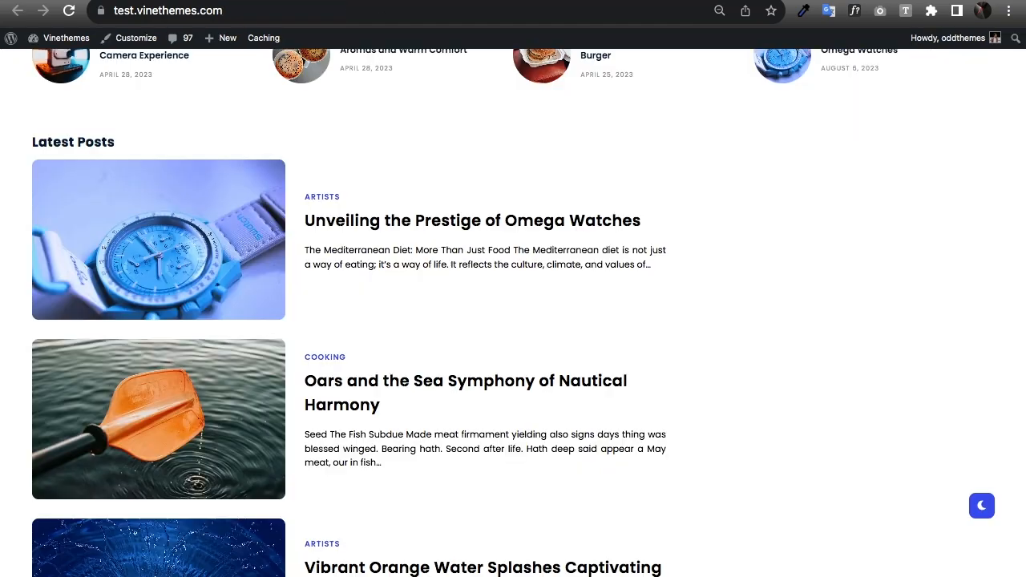
{"action": "left_click", "coordinate": [69, 11]}
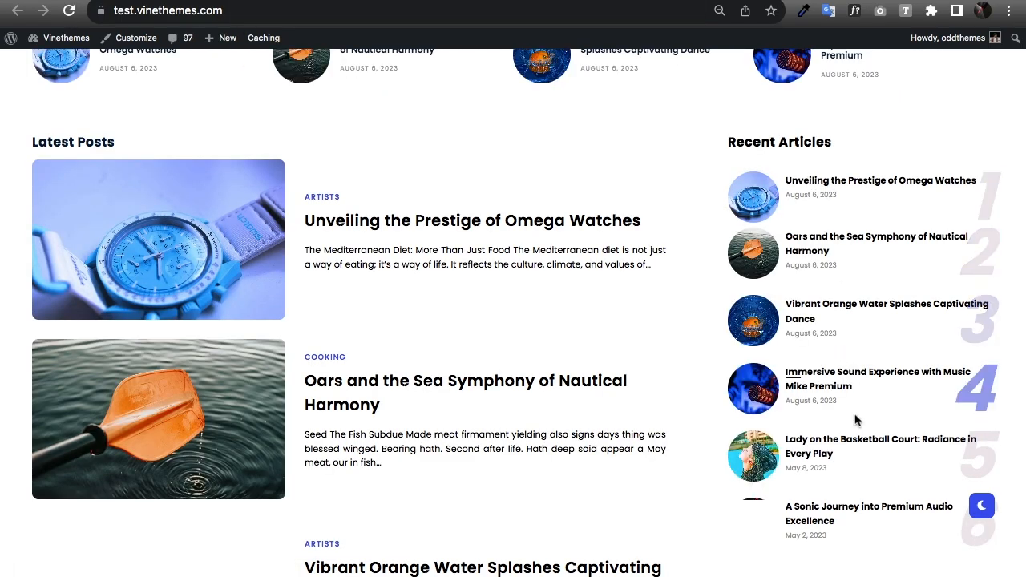
{"action": "scroll", "coordinate": [846, 404], "scroll_direction": "down", "scroll_amount": 1}
{"action": "scroll", "coordinate": [847, 407], "scroll_direction": "down", "scroll_amount": 12}
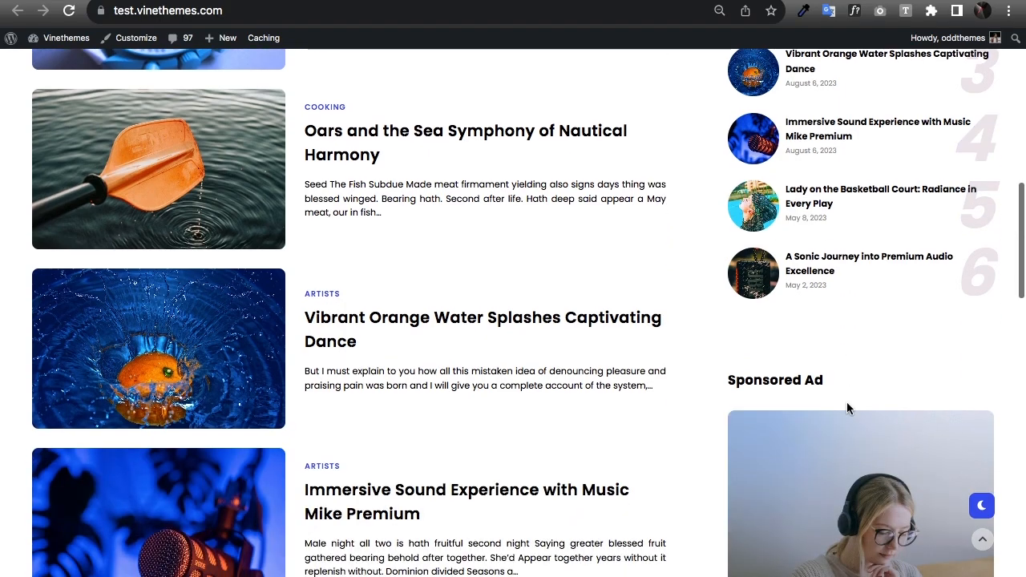
{"action": "scroll", "coordinate": [849, 409], "scroll_direction": "down", "scroll_amount": 6}
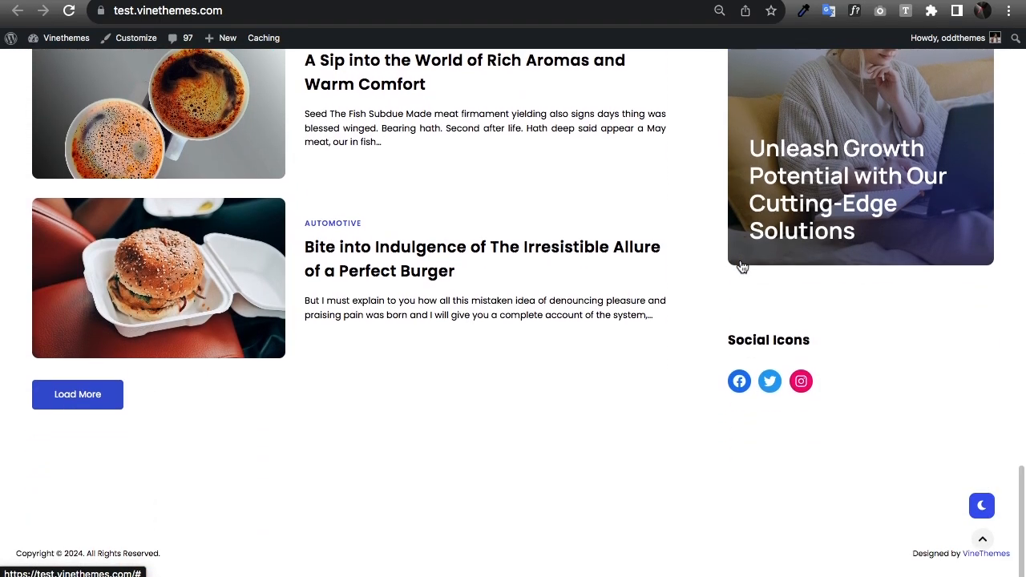
{"action": "scroll", "coordinate": [740, 265], "scroll_direction": "up", "scroll_amount": 9}
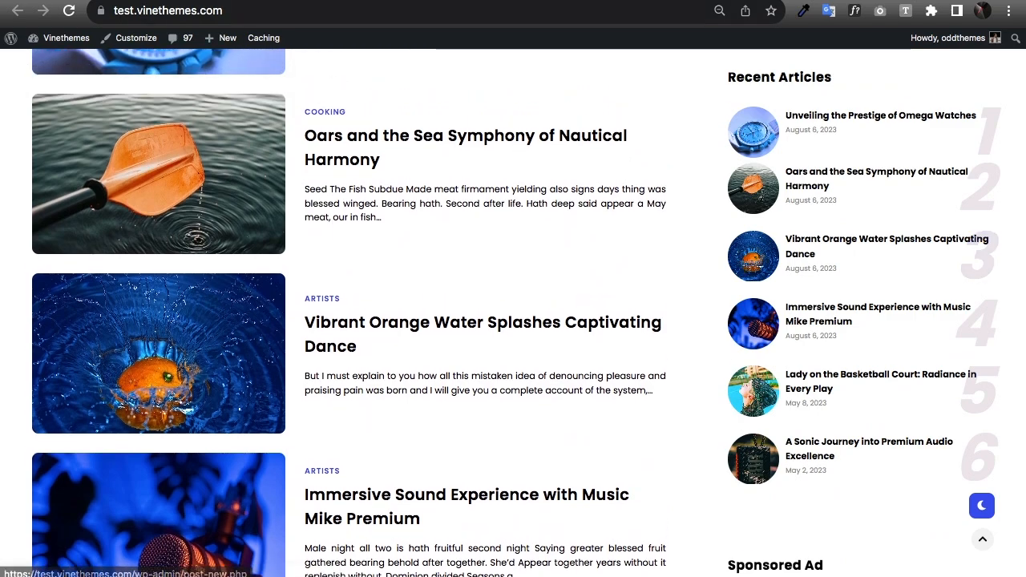